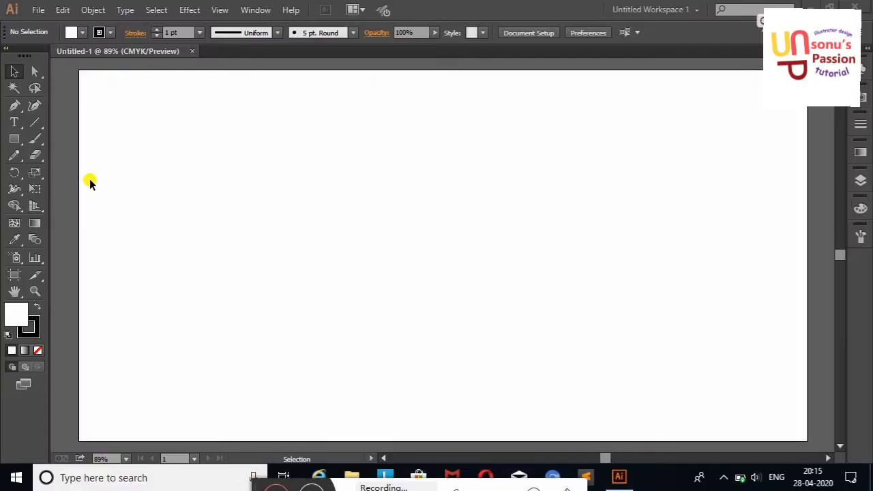
Draw a wide ellipse near the centre of the page.
click(18, 141)
drag(19, 143, 81, 185)
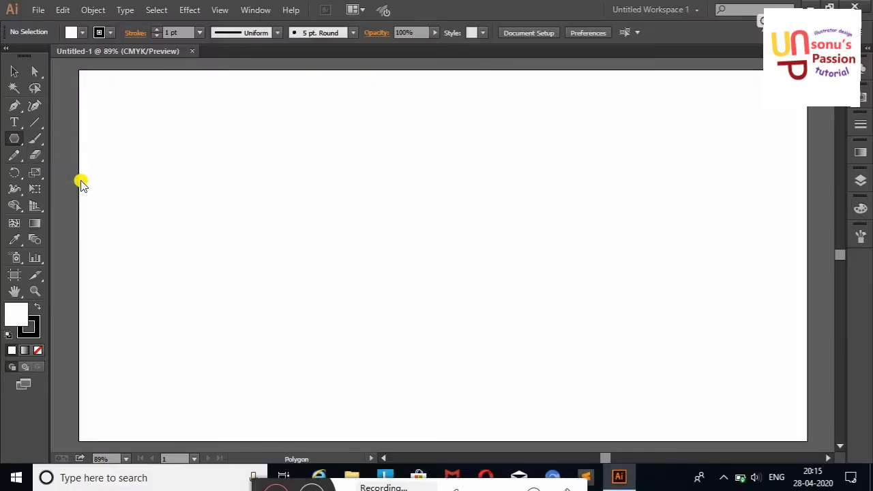
drag(14, 143, 86, 171)
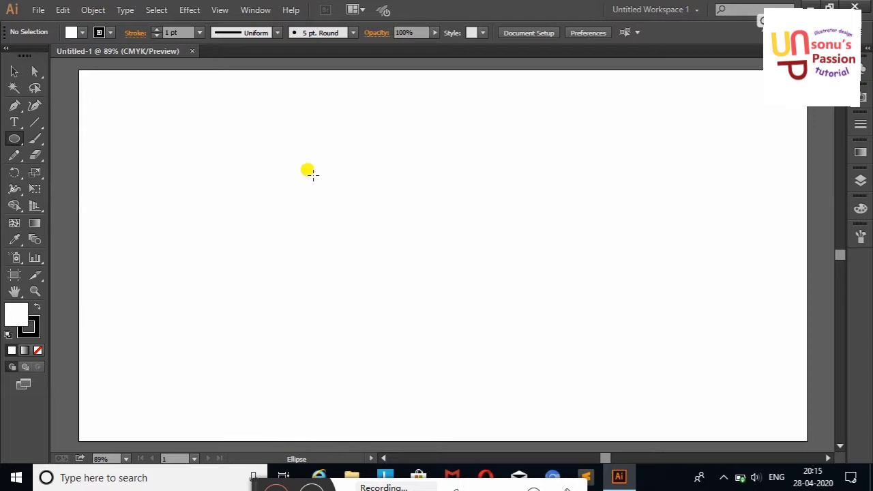
drag(282, 169, 590, 314)
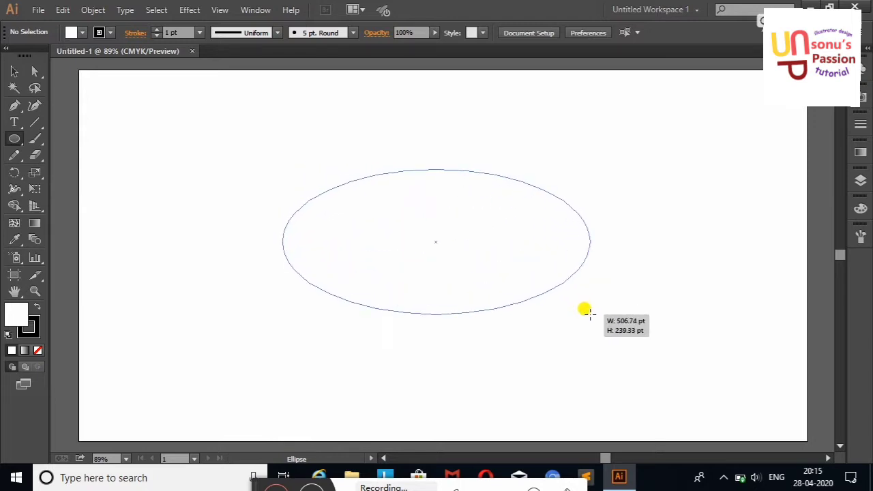
Convert the ellipse's left and right anchors into sharp corners with the Curvature tool.
click(35, 106)
double_click(283, 242)
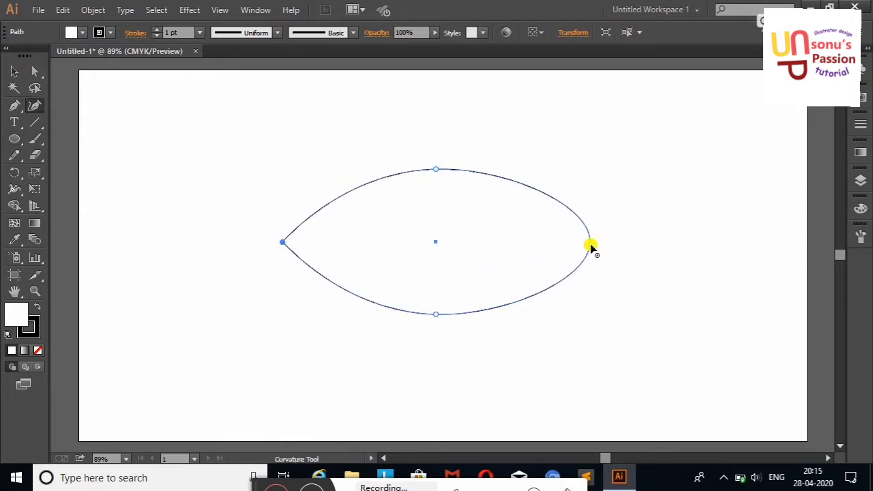
double_click(590, 242)
double_click(590, 241)
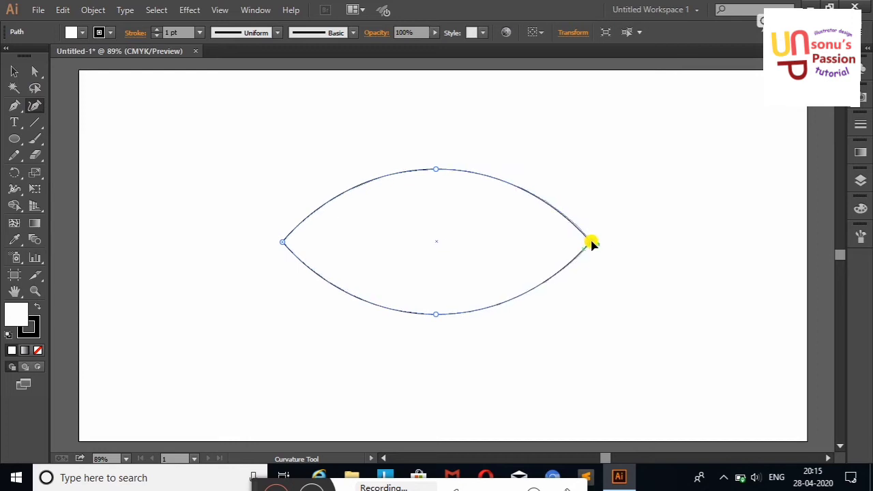
right_click(228, 141)
click(230, 146)
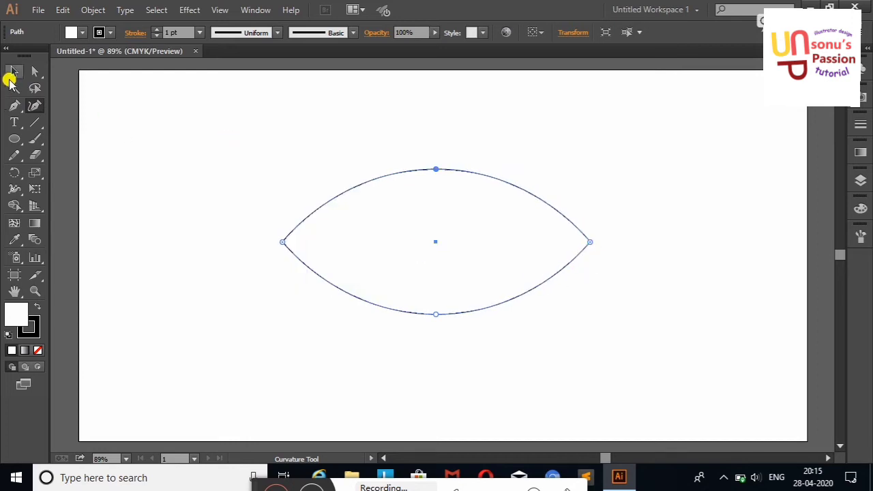
click(13, 74)
click(118, 137)
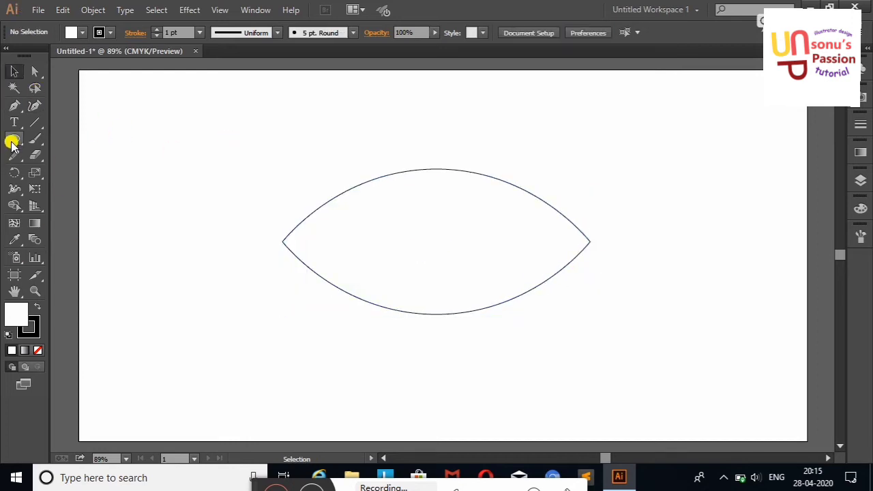
Draw a circle, move it into the eye, and scale it to touch the top and bottom curves.
click(13, 144)
mouse_move(143, 224)
mouse_down()
mouse_move(205, 302)
mouse_move(243, 322)
mouse_up()
click(12, 73)
click(510, 227)
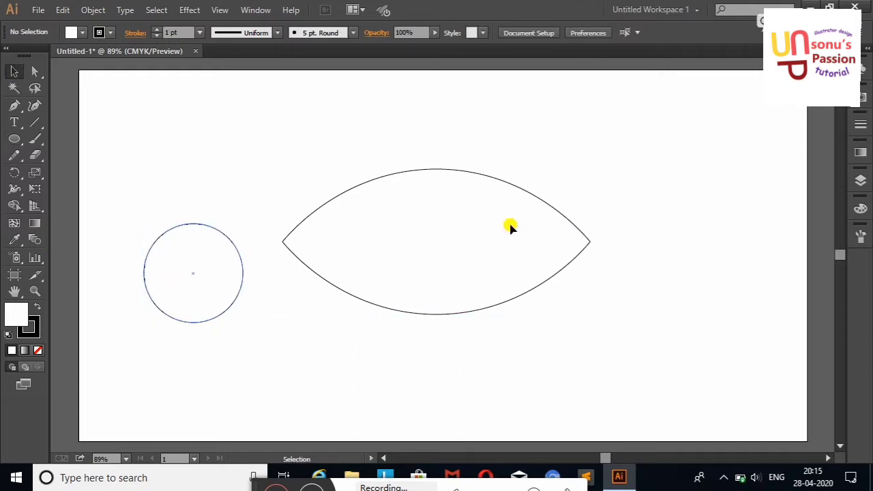
drag(177, 294, 423, 255)
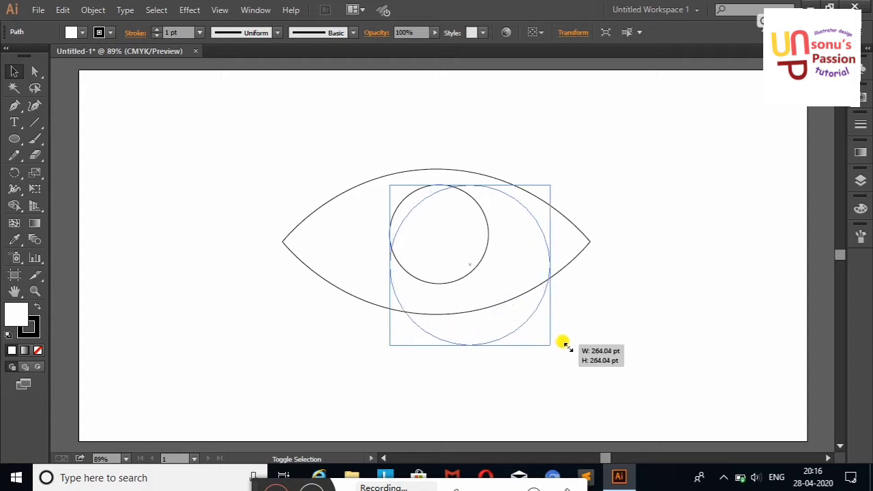
drag(489, 282, 553, 347)
drag(483, 255, 475, 252)
drag(531, 263, 501, 236)
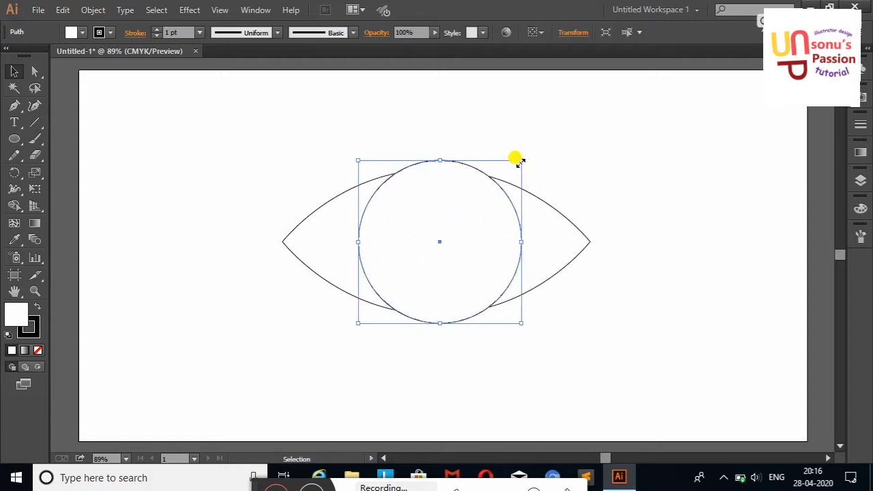
drag(518, 161, 504, 176)
drag(473, 220, 477, 213)
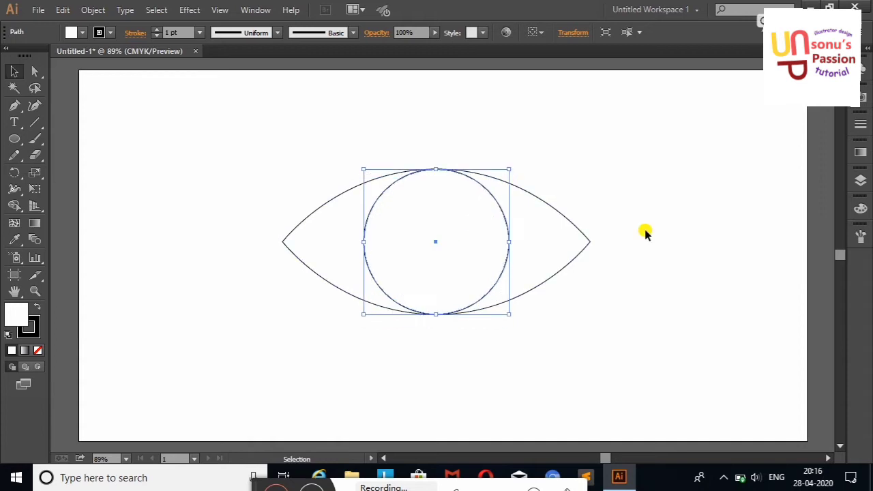
click(646, 233)
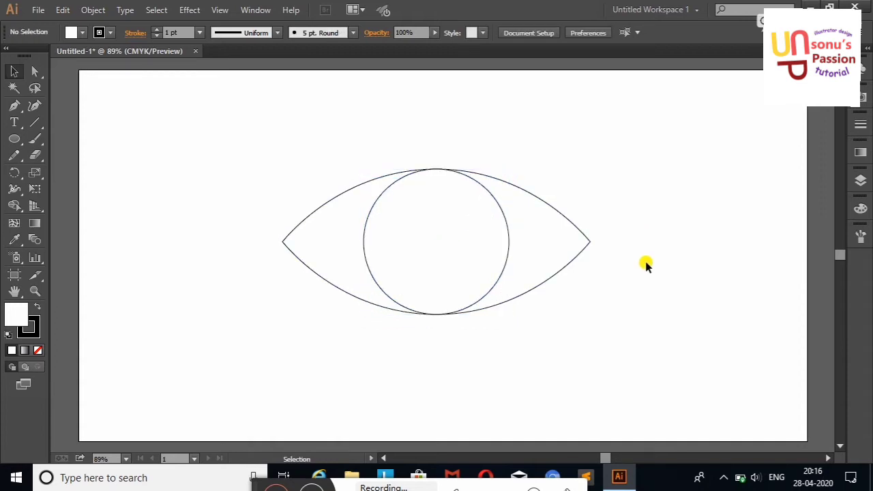
Place a small circle over the eye's left tip and trim its outside part with Shape Builder.
click(14, 138)
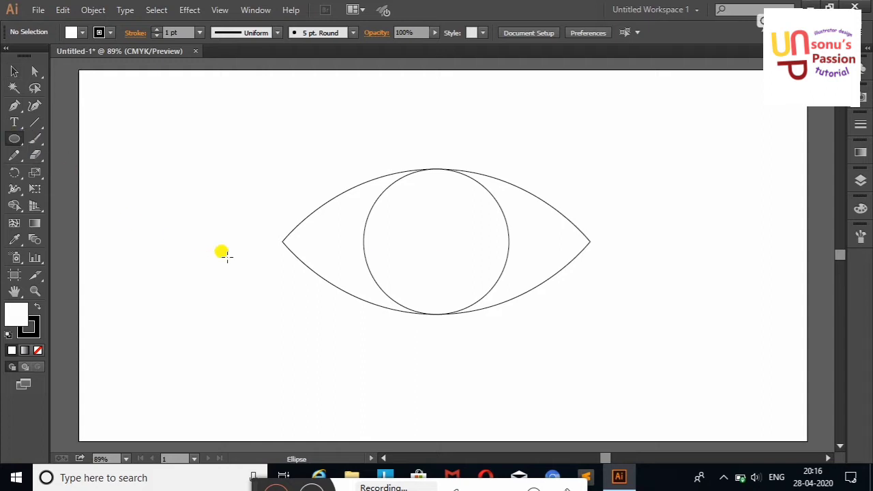
drag(239, 231, 311, 250)
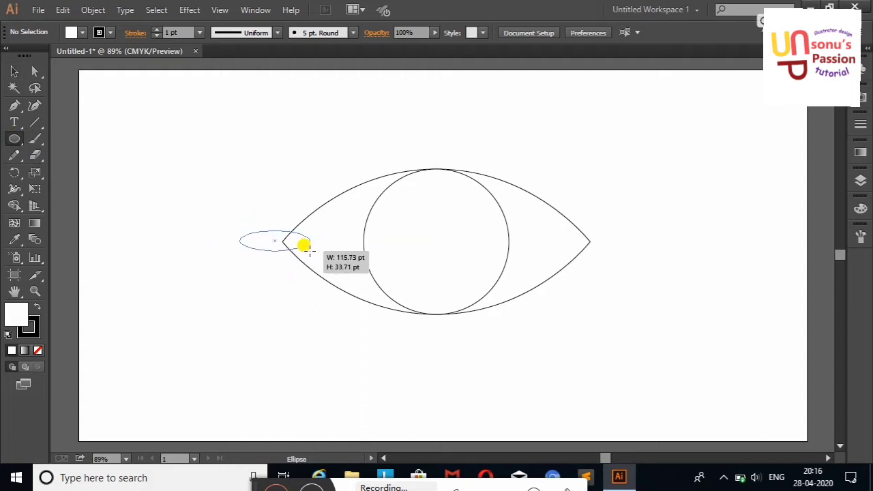
key(Delete)
mouse_move(184, 228)
mouse_down()
mouse_move(244, 286)
mouse_move(302, 242)
mouse_up()
click(15, 71)
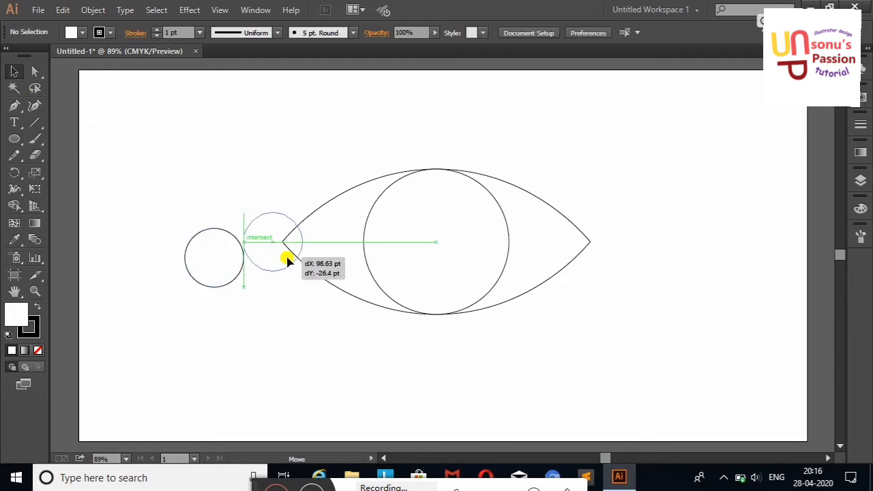
drag(187, 166, 423, 322)
drag(152, 126, 423, 321)
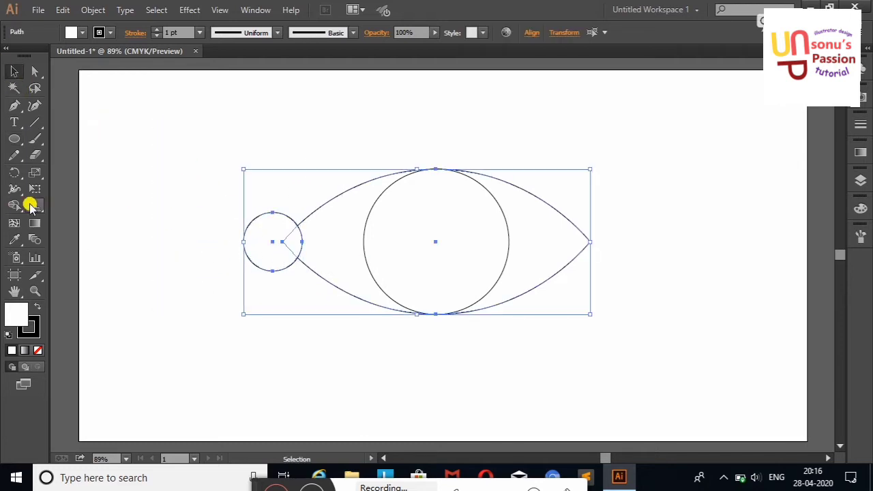
click(15, 206)
alt+click(250, 243)
click(14, 71)
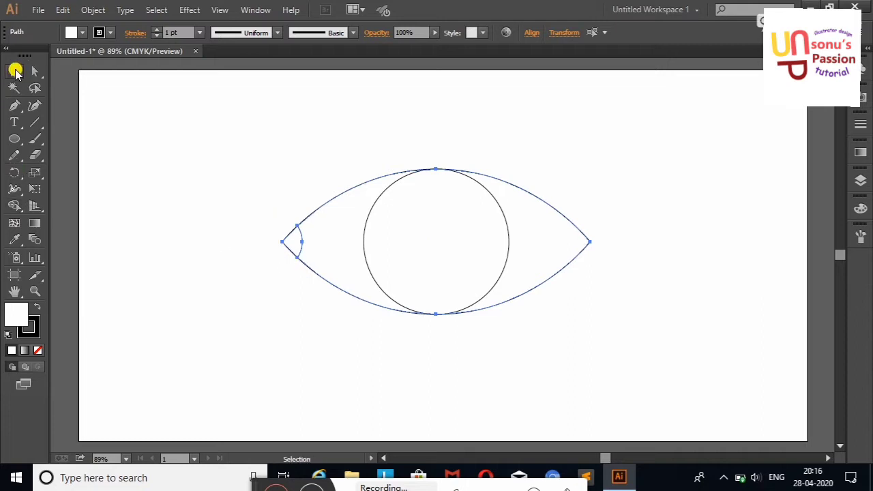
click(147, 143)
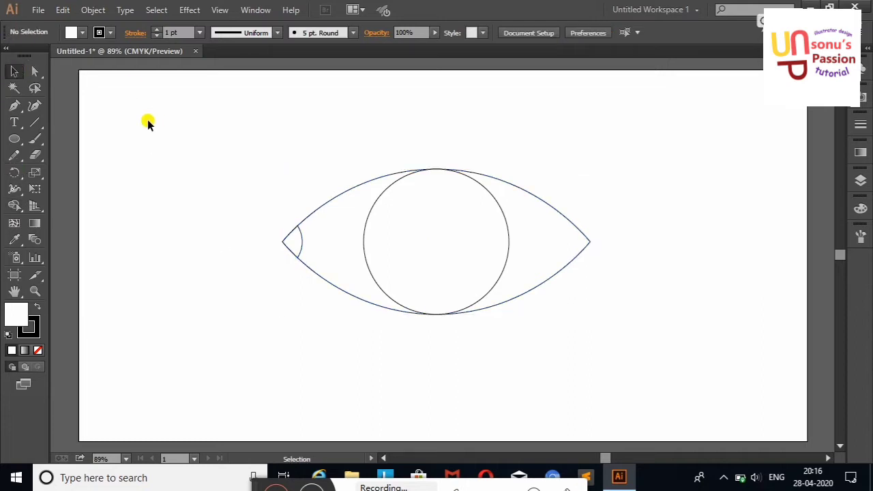
Add a small circle at the right tip and trim its outside piece with Shape Builder.
click(14, 138)
drag(577, 226, 610, 257)
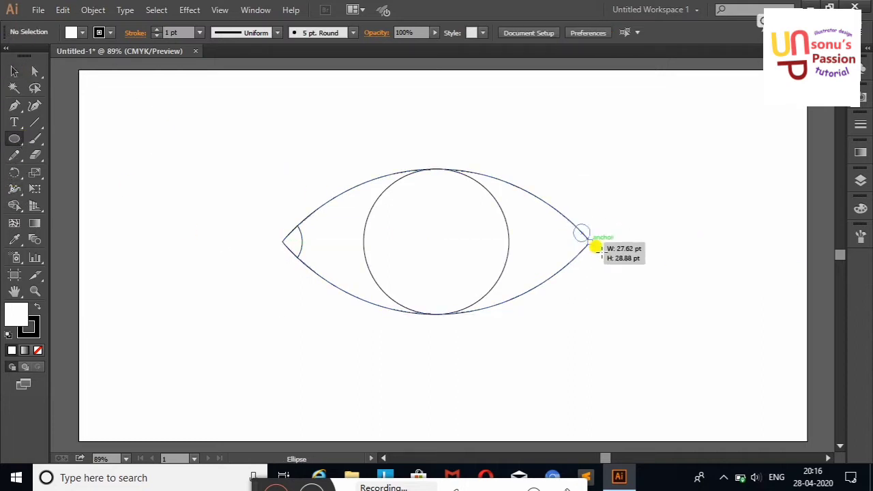
click(14, 71)
drag(719, 198, 84, 239)
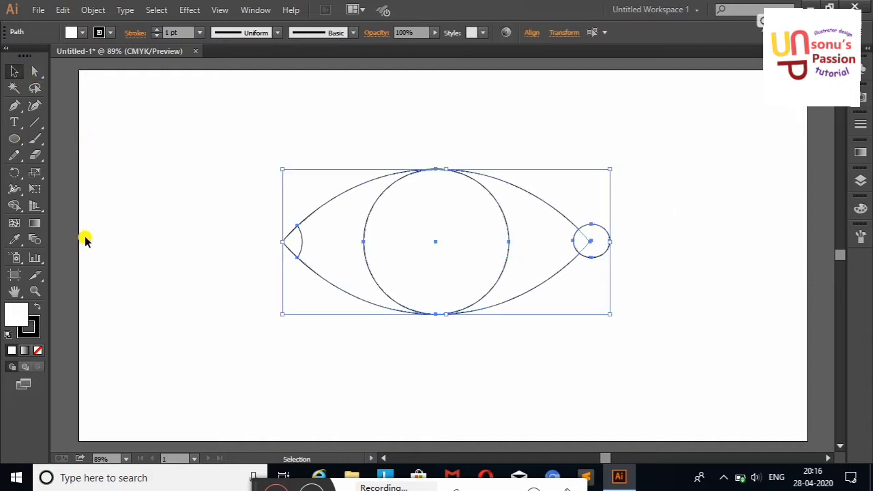
click(15, 204)
alt+click(597, 240)
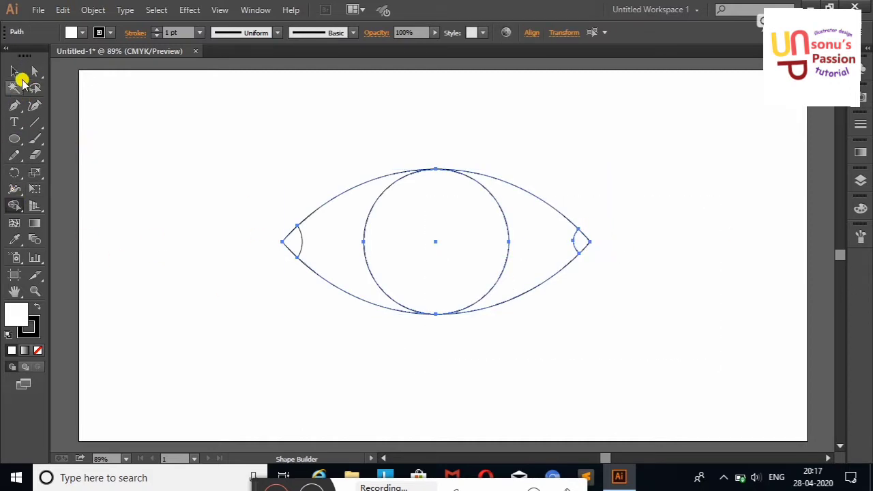
click(14, 71)
click(114, 198)
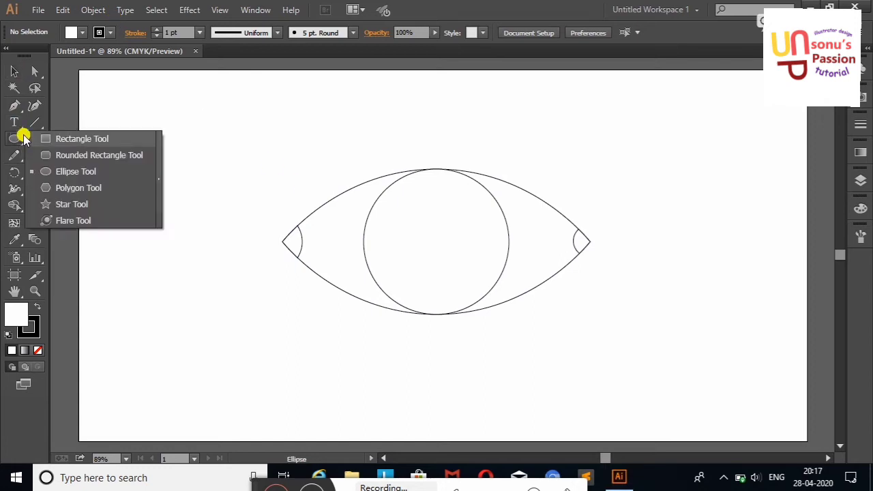
drag(15, 138, 64, 138)
mouse_move(119, 158)
mouse_down()
mouse_move(311, 183)
mouse_move(296, 171)
mouse_up()
click(14, 71)
drag(222, 170, 442, 130)
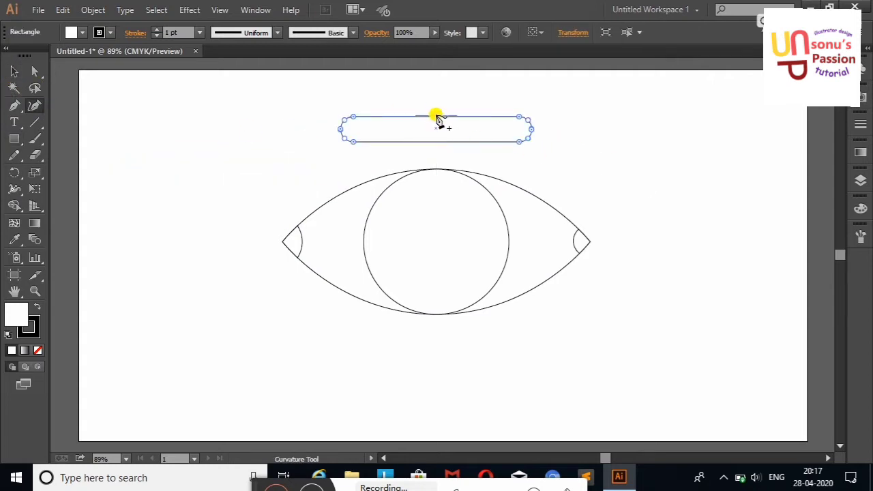
mouse_move(438, 116)
mouse_down()
mouse_move(439, 101)
mouse_move(438, 123)
mouse_up()
click(15, 71)
drag(338, 144, 279, 205)
drag(527, 172, 573, 165)
click(684, 152)
click(517, 132)
key(Delete)
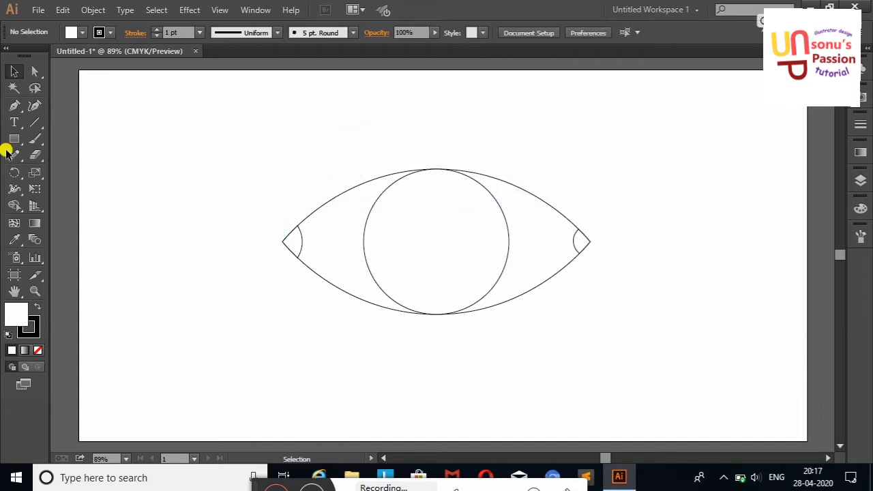
Draw a wide rectangle above the eye and bend its bottom edge into an upward curve.
click(12, 140)
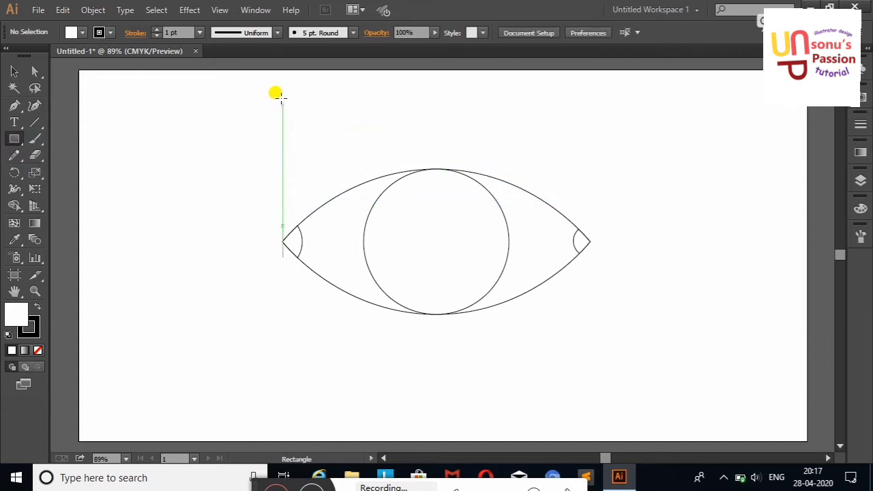
drag(284, 94, 594, 136)
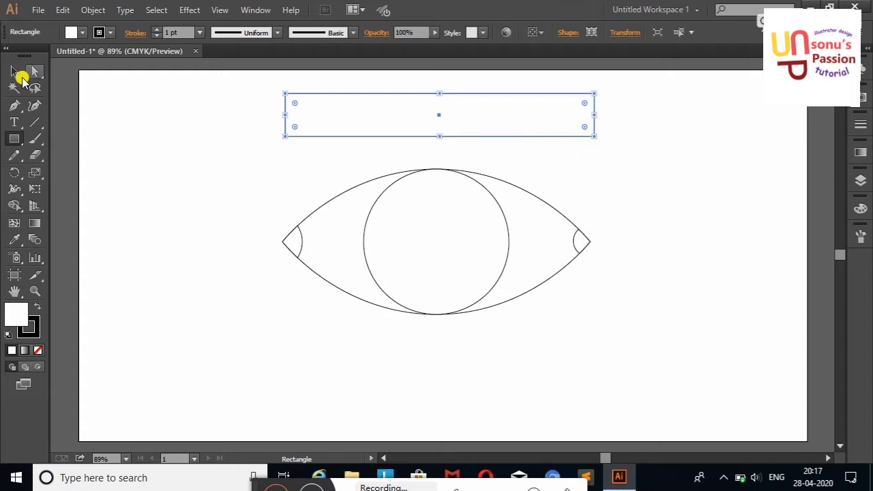
click(16, 73)
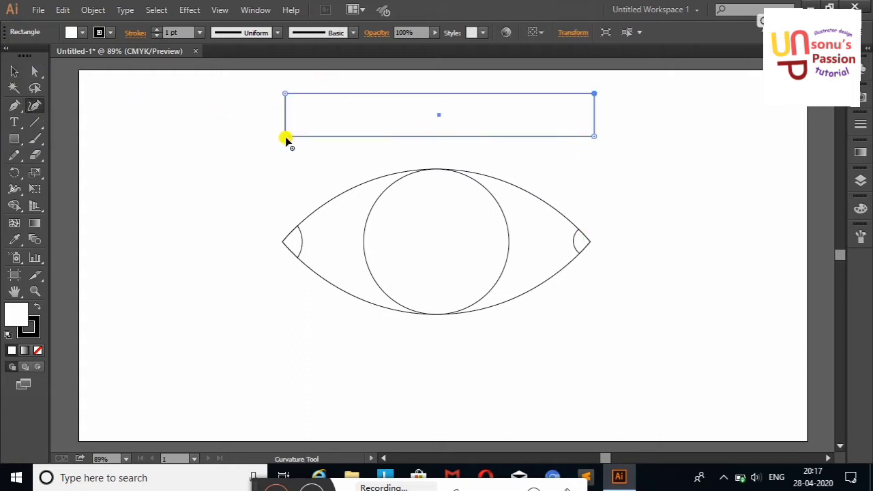
drag(286, 136, 286, 209)
drag(445, 174, 439, 132)
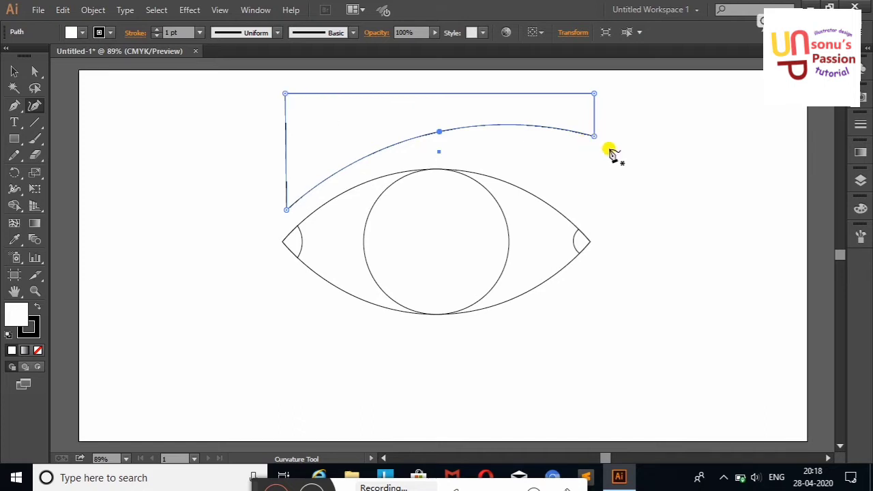
Lower the curved shape so it overlaps the eye's top curve.
click(13, 74)
double_click(464, 131)
click(726, 166)
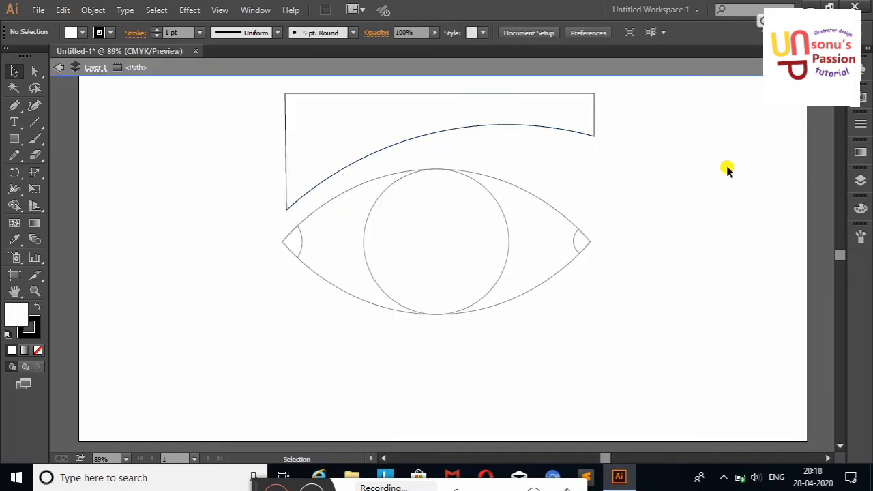
double_click(735, 173)
drag(536, 121, 533, 138)
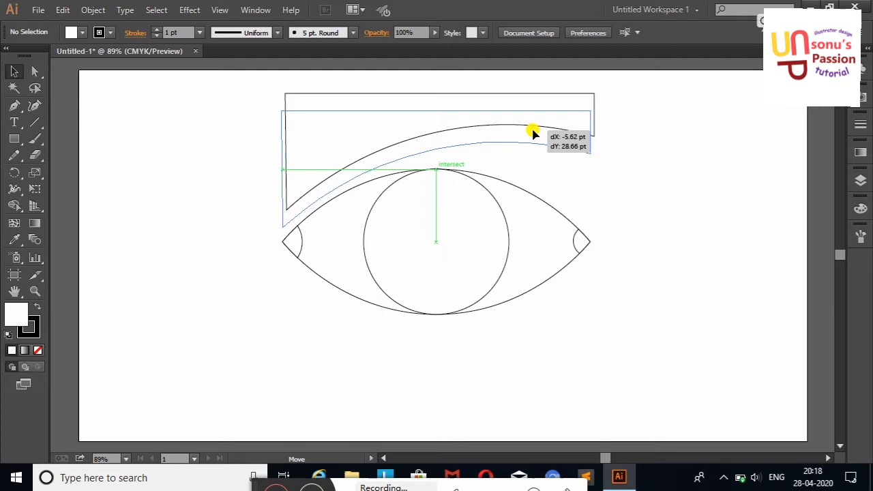
Make a mirrored copy of the curved lid shape using Transform > Reflect with Copy.
click(709, 160)
right_click(409, 129)
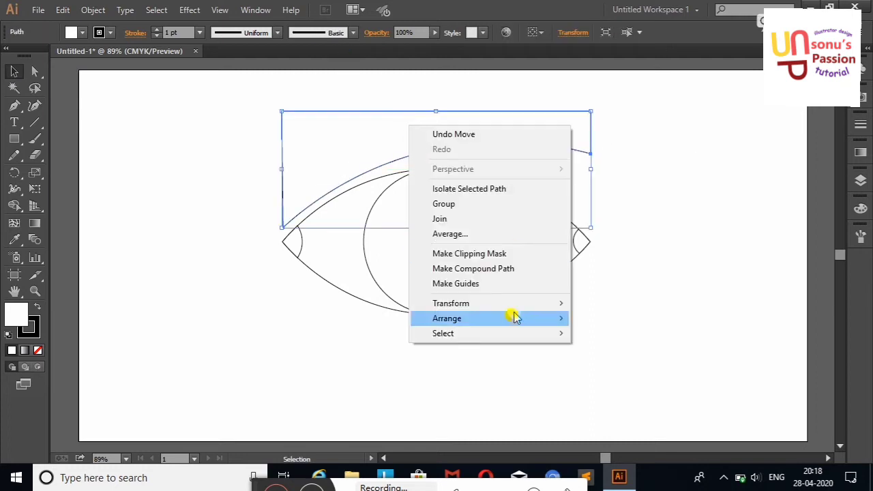
click(674, 228)
right_click(507, 121)
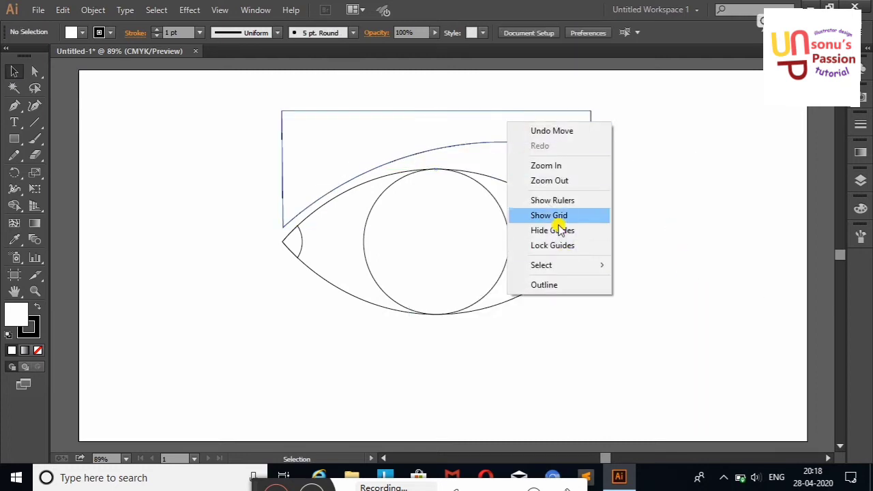
click(343, 146)
right_click(343, 146)
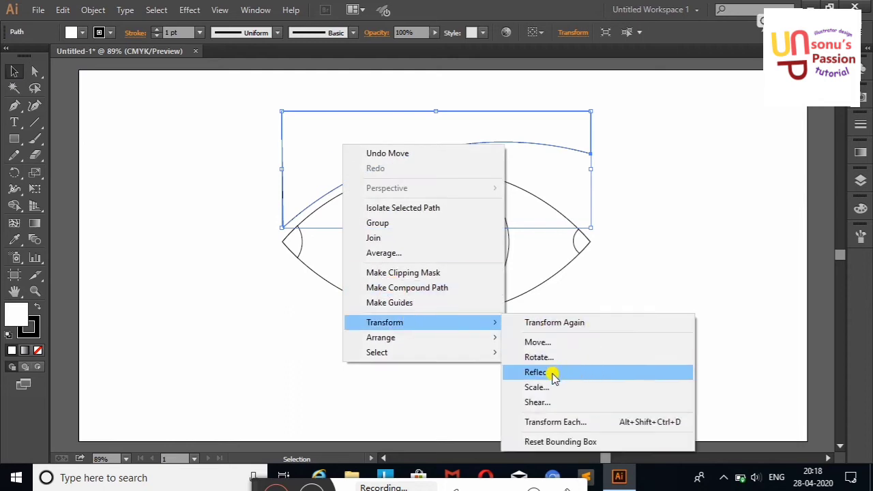
click(553, 373)
click(377, 324)
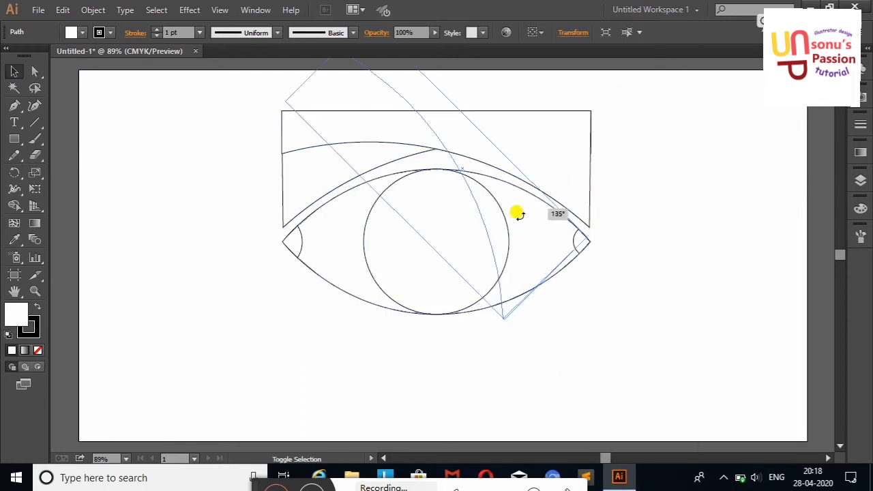
Rotate the mirrored copy to curve downward and align it beneath the eye.
drag(592, 104, 353, 209)
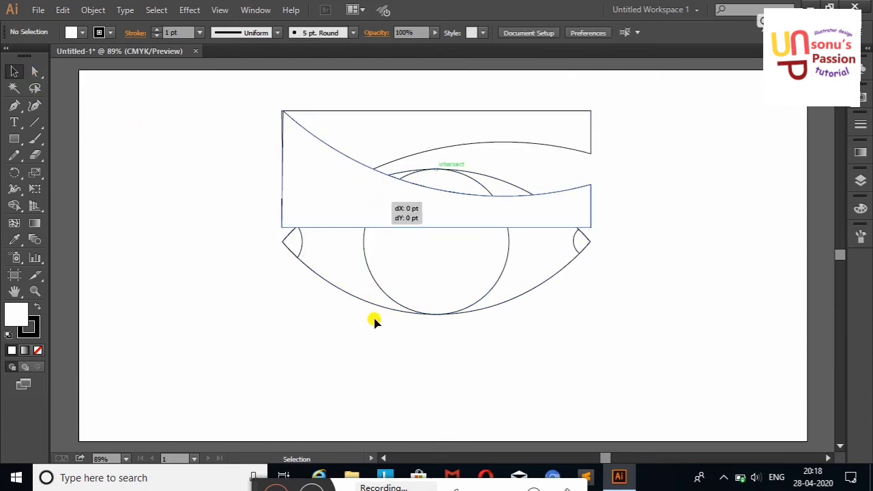
drag(380, 164, 380, 311)
click(712, 209)
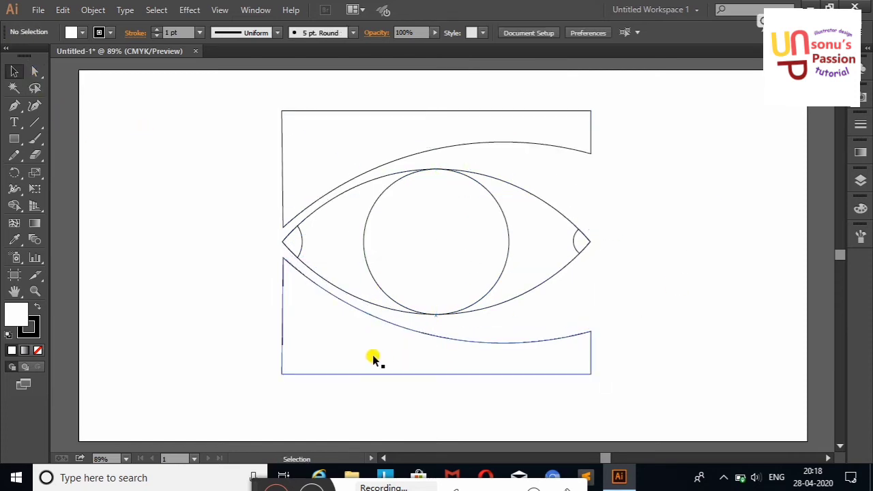
drag(373, 364, 373, 371)
click(669, 243)
drag(564, 364, 564, 353)
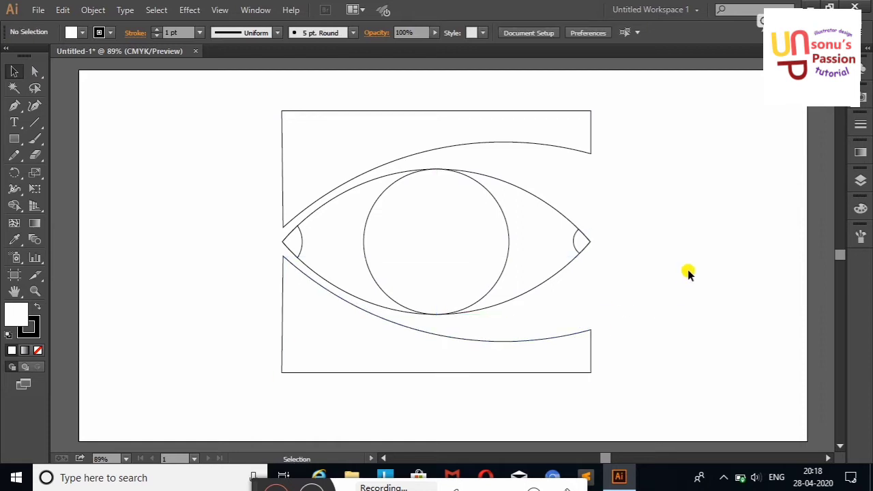
Shift the whole eye artwork slightly down and to the right.
drag(243, 94, 616, 393)
drag(456, 239, 462, 259)
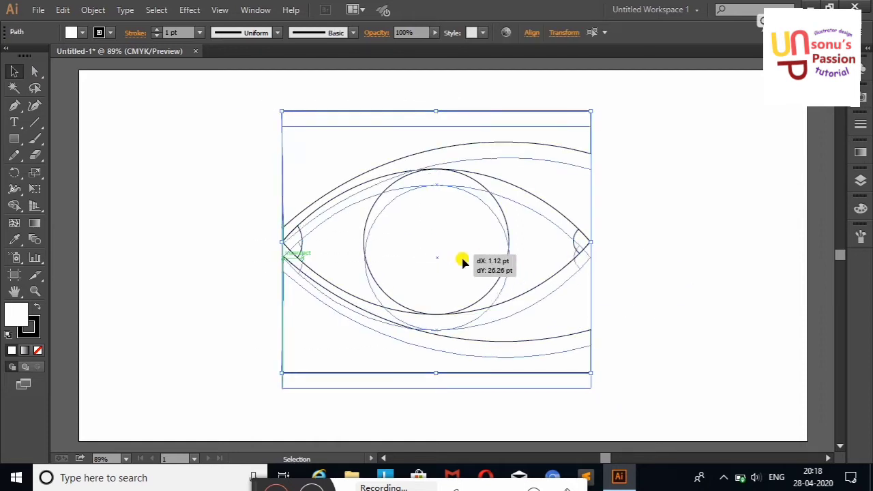
click(744, 246)
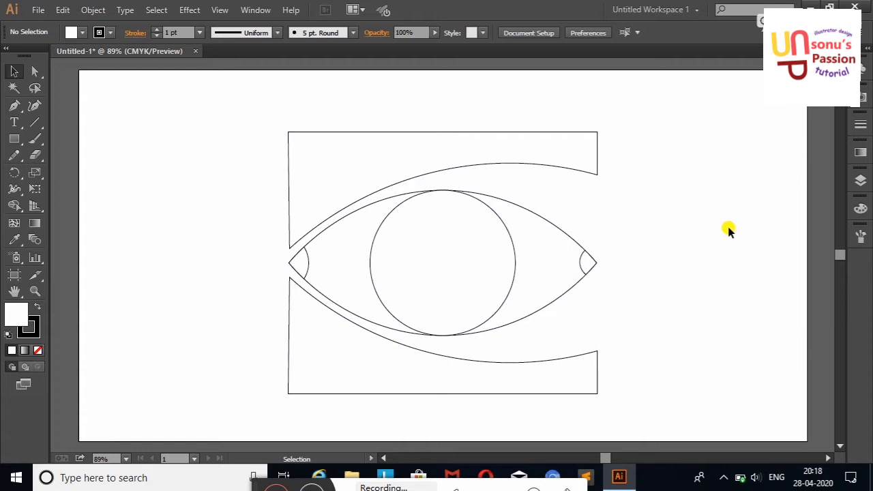
Fill the top and bottom curved frame pieces with black.
click(353, 146)
shift+click(318, 363)
click(78, 34)
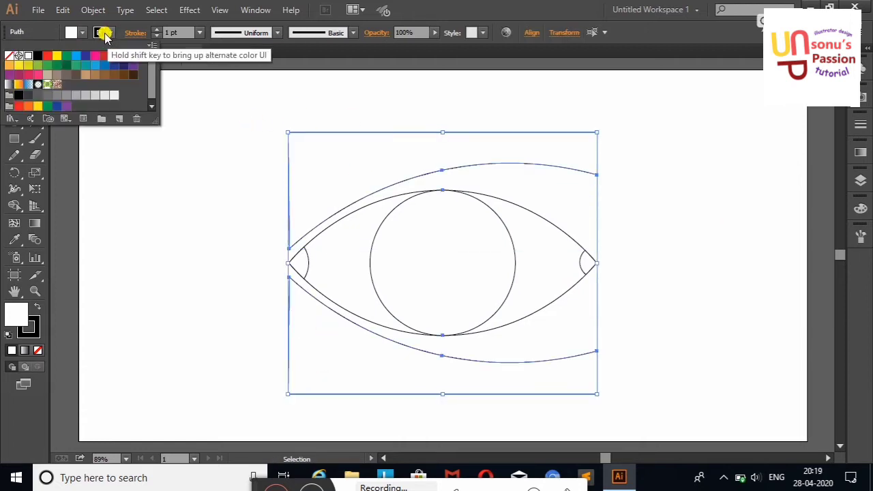
click(49, 77)
click(203, 280)
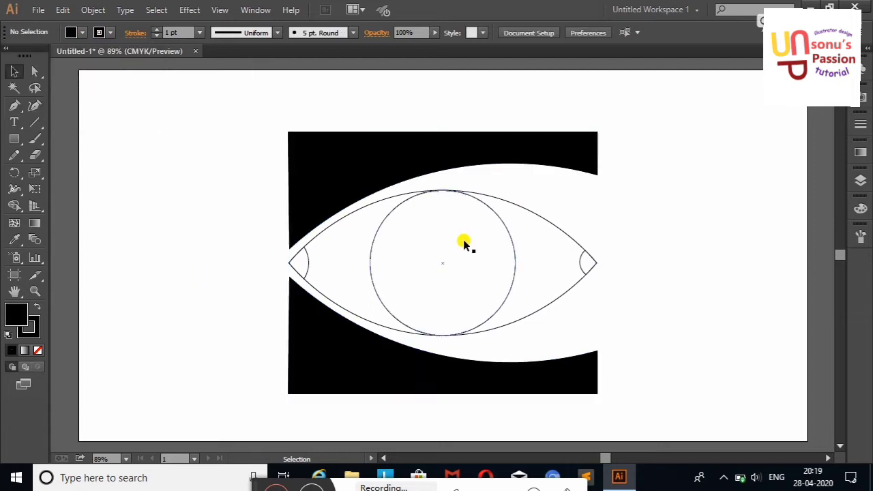
Fill the almond eye shape around the iris with black.
click(336, 240)
click(80, 33)
click(37, 56)
click(133, 206)
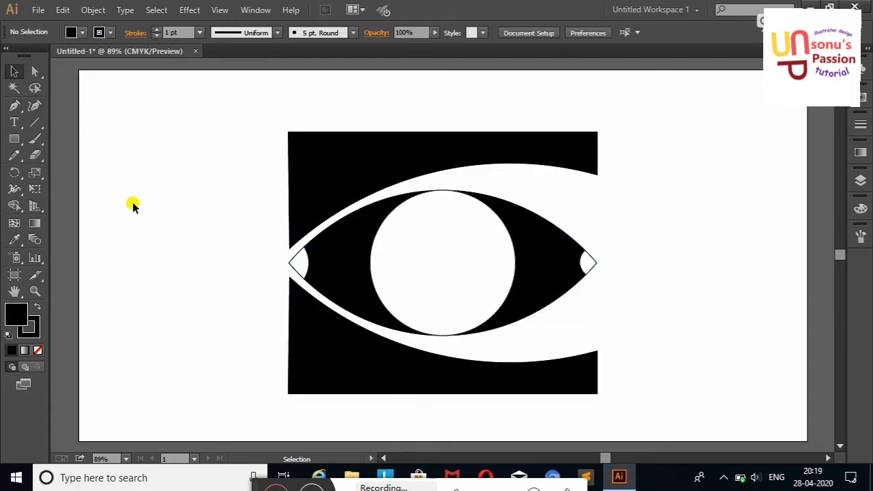
Fill both small eye-tip pieces red.
click(298, 266)
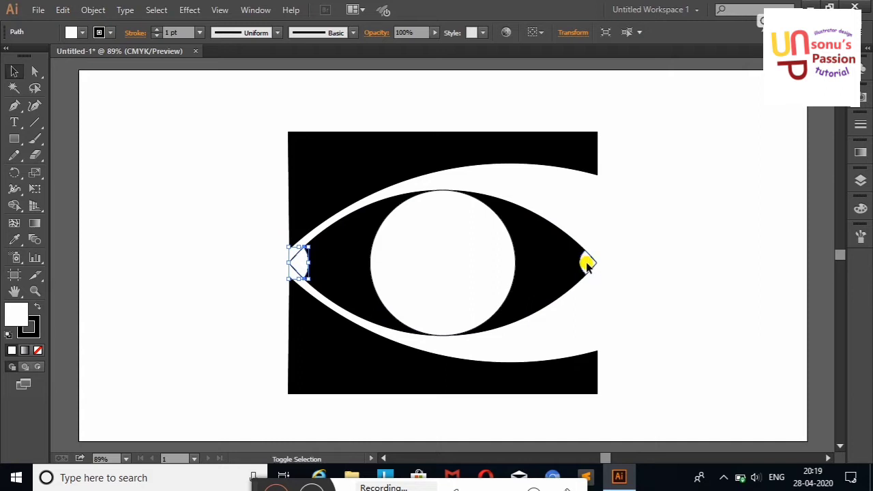
shift+click(586, 265)
click(81, 33)
click(100, 58)
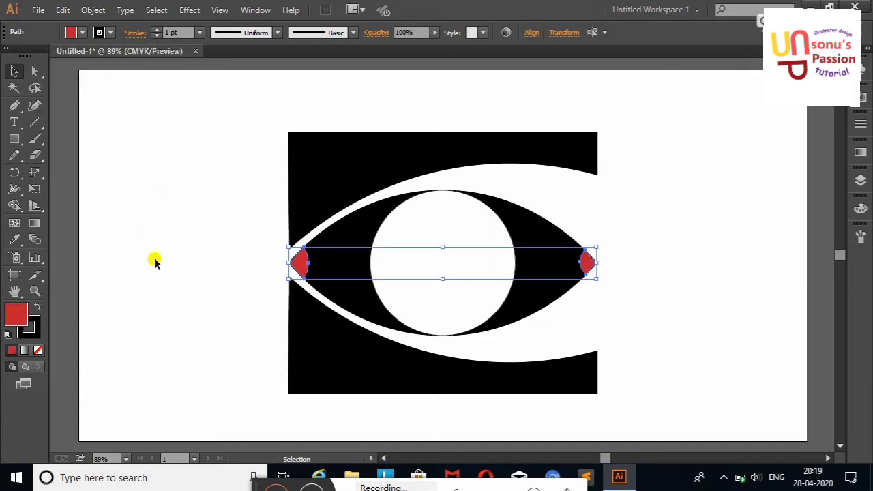
click(154, 260)
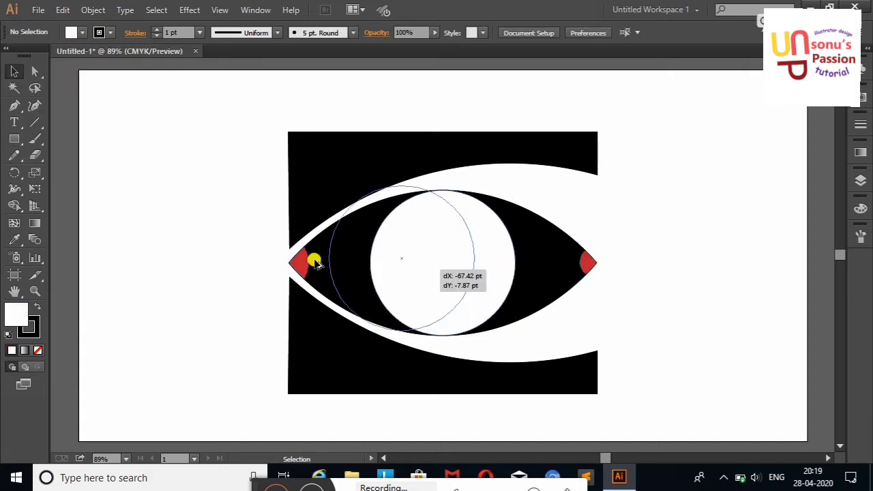
Copy the iris circle into a smaller centred pupil and a roughly 36 pt highlight circle.
drag(469, 272, 189, 241)
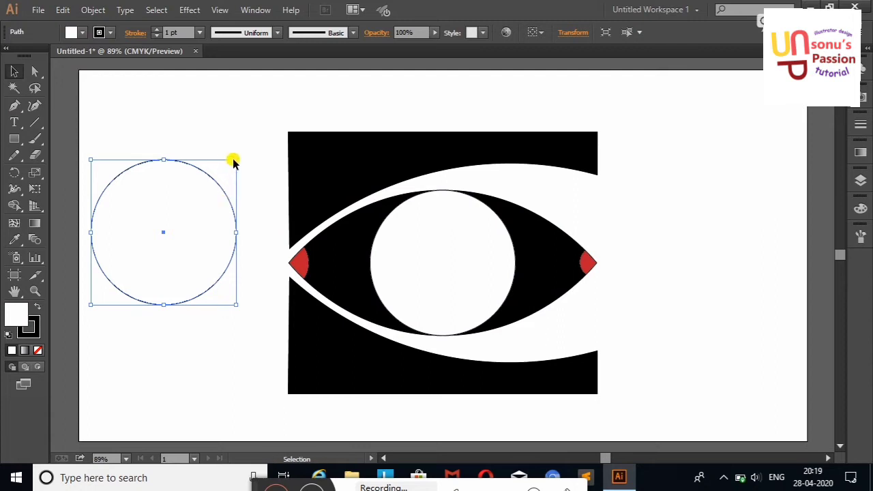
drag(233, 162, 215, 182)
drag(161, 251, 451, 267)
drag(508, 198, 486, 222)
mouse_move(460, 263)
mouse_down()
mouse_move(469, 256)
mouse_move(208, 221)
mouse_up()
click(617, 225)
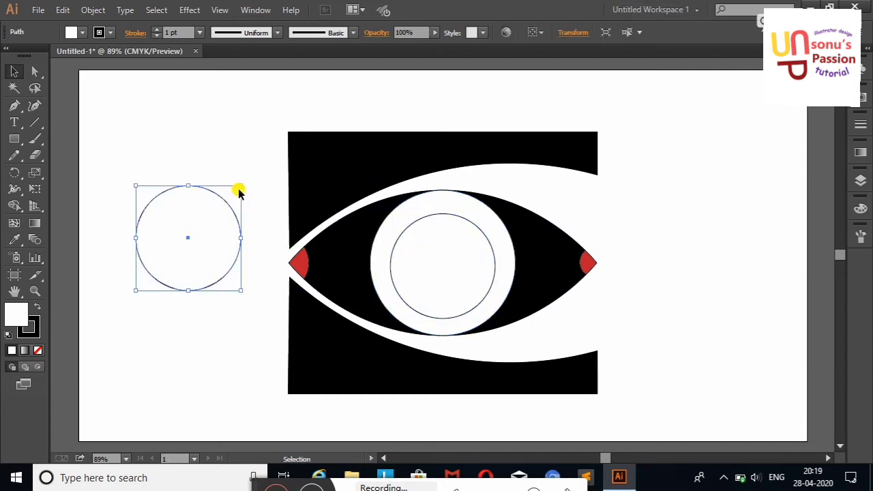
mouse_move(241, 185)
mouse_down()
mouse_move(185, 265)
mouse_move(565, 232)
mouse_up()
click(185, 306)
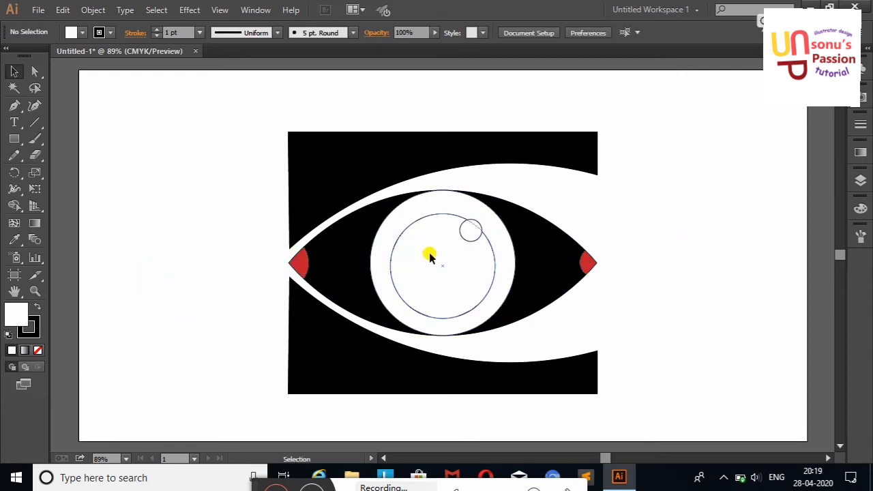
Fill the inner pupil circle black.
click(429, 255)
click(75, 32)
click(33, 58)
click(132, 222)
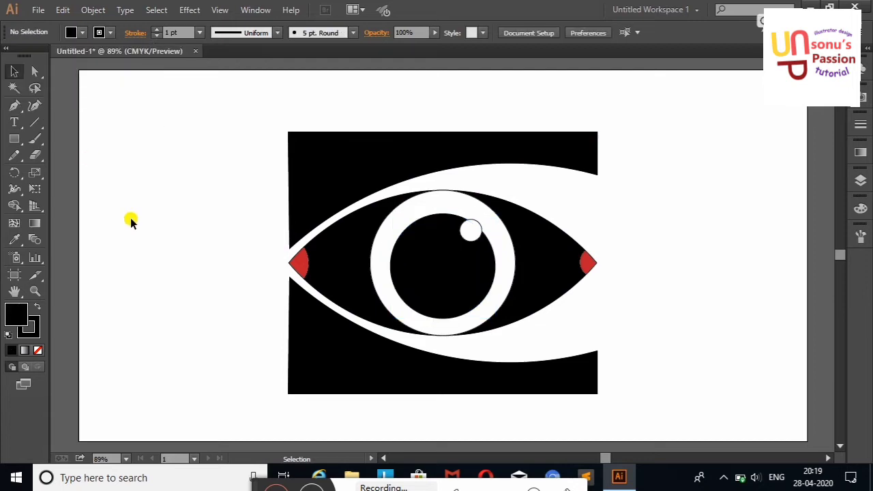
mouse_move(240, 113)
mouse_down()
mouse_move(669, 389)
mouse_move(650, 397)
mouse_up()
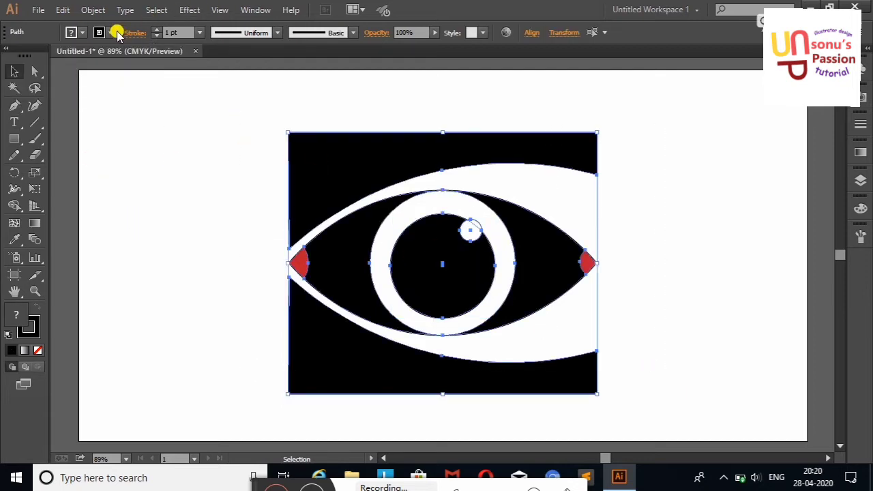
Remove the outlines from all the eye artwork and review the red tip pieces' fill.
click(110, 33)
click(7, 58)
click(146, 271)
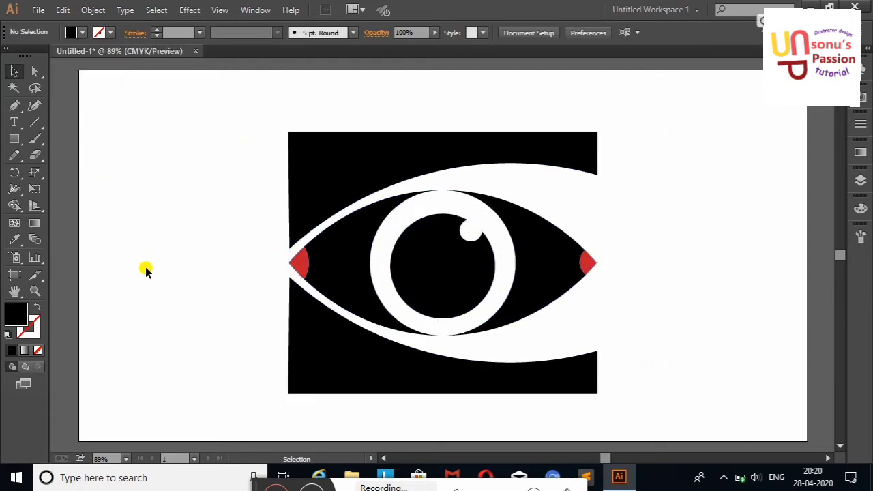
click(299, 265)
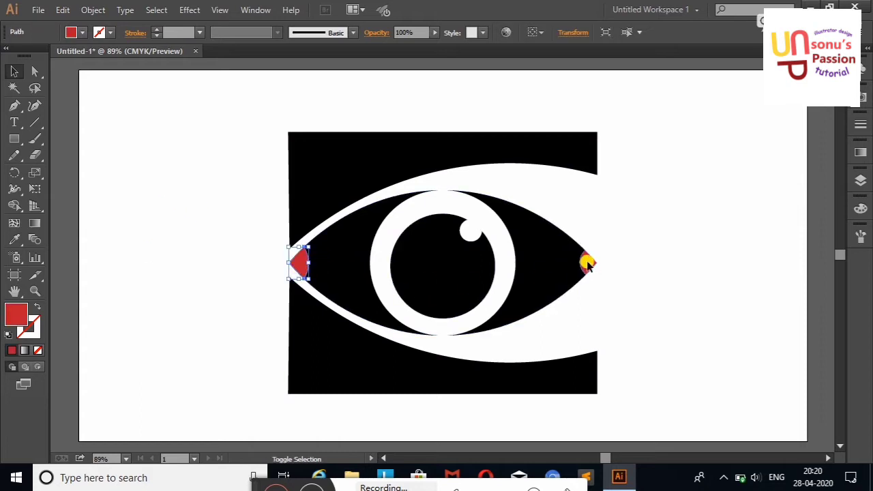
shift+click(585, 262)
click(656, 195)
click(588, 263)
shift+click(298, 265)
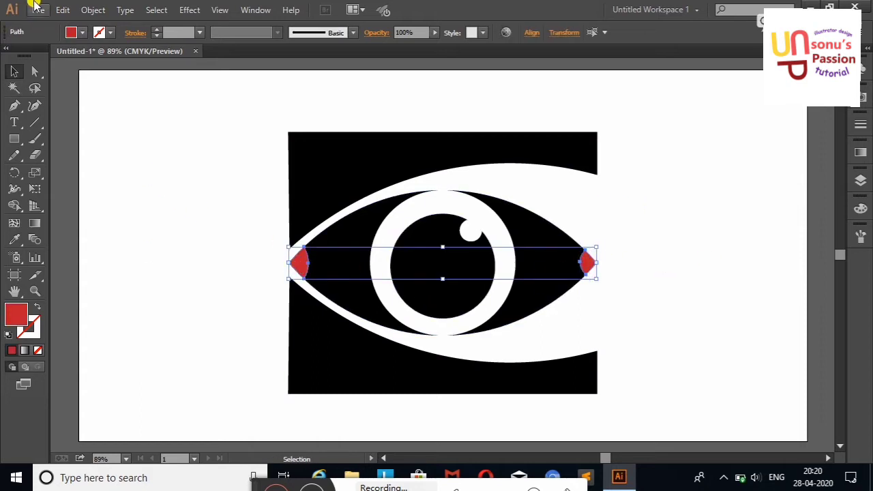
click(82, 33)
click(171, 197)
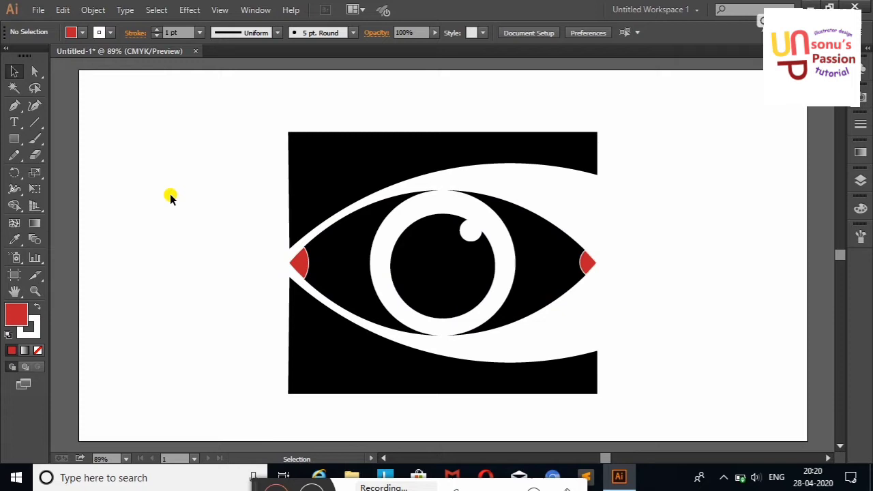
click(359, 157)
click(689, 216)
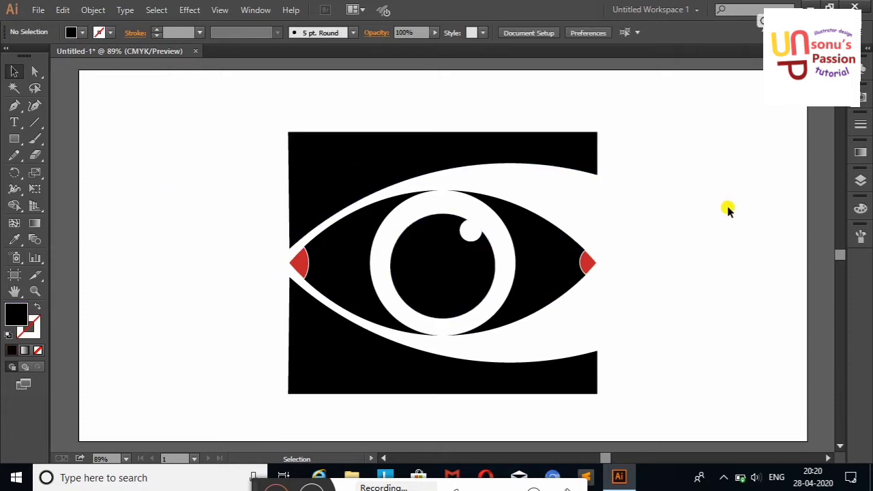
Move the whole eye logo to the left side of the artboard.
drag(241, 125, 552, 302)
drag(471, 267, 318, 253)
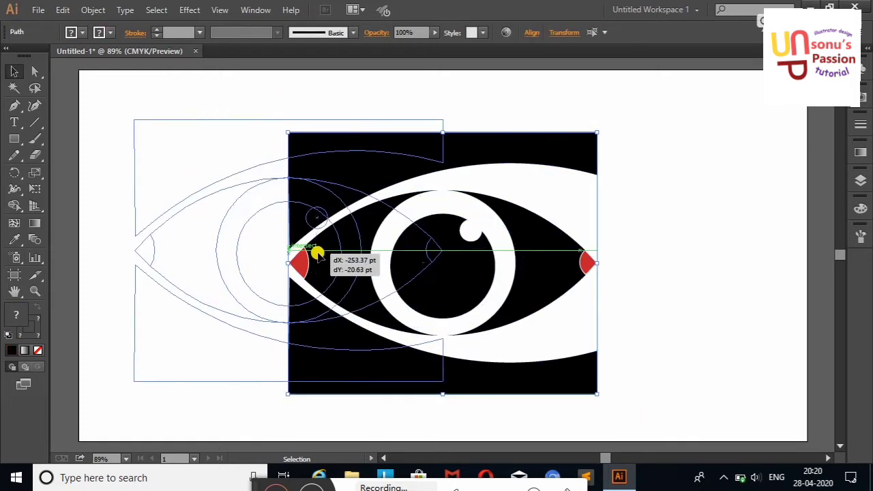
click(694, 235)
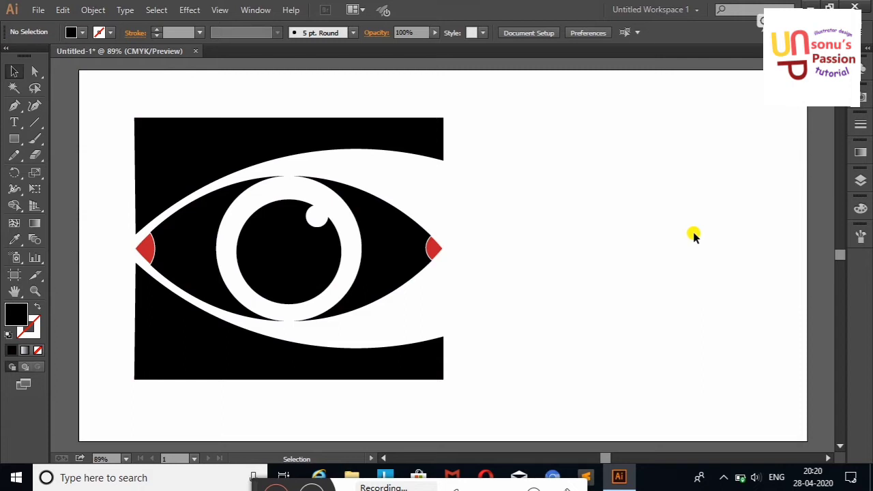
Type the word 'eyes' right of the eye, enlarge it and move it beside the logo.
click(16, 121)
click(517, 207)
text(eyes)
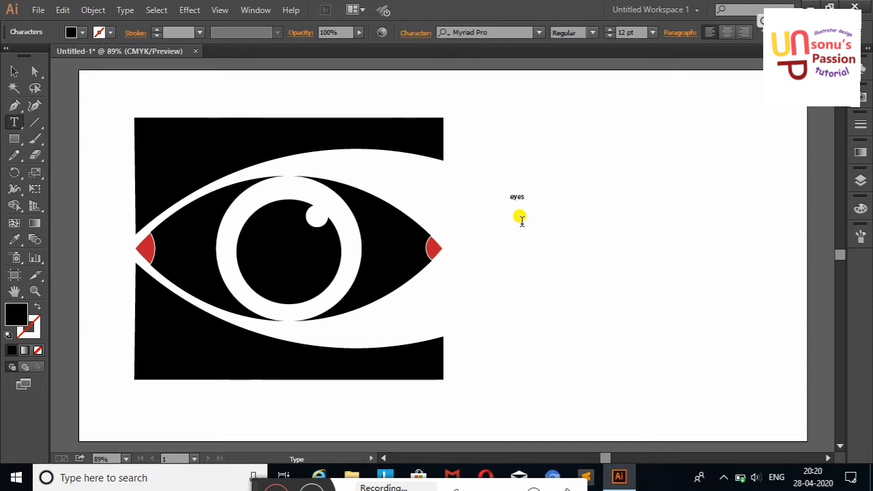
click(15, 71)
click(549, 208)
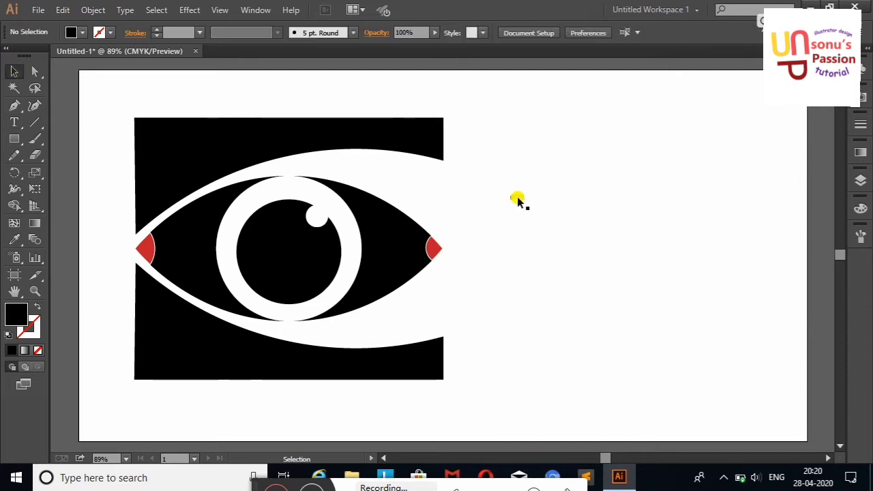
click(520, 199)
mouse_move(521, 200)
mouse_down()
mouse_move(751, 347)
mouse_move(716, 293)
mouse_up()
drag(621, 263, 562, 341)
click(610, 175)
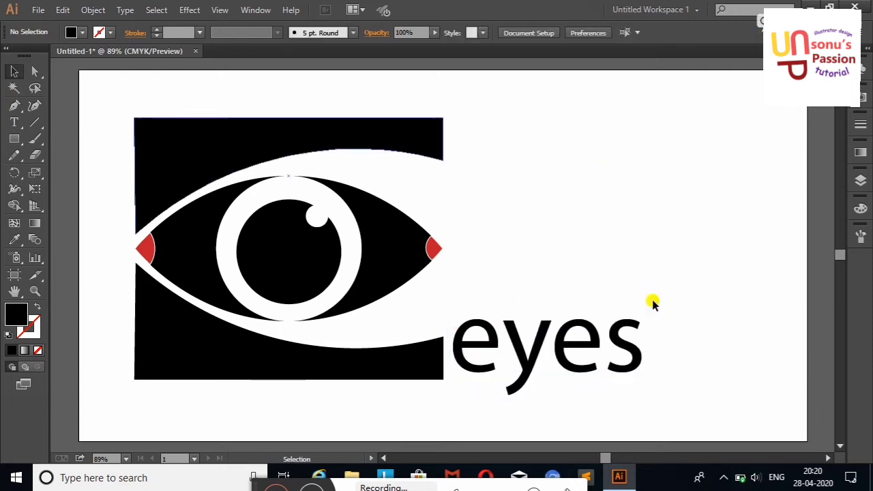
Delete the first 'e' so the text reads 'yes'.
click(15, 122)
drag(509, 349, 434, 355)
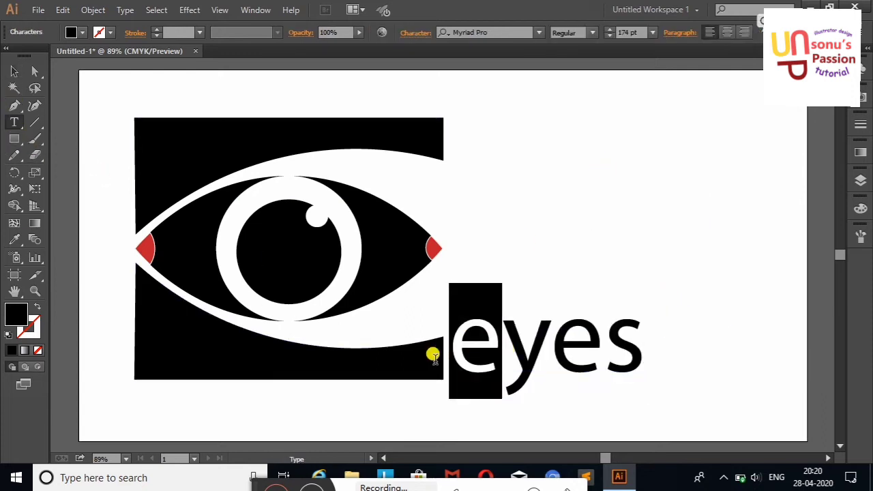
key(BackSpace)
click(15, 71)
click(580, 225)
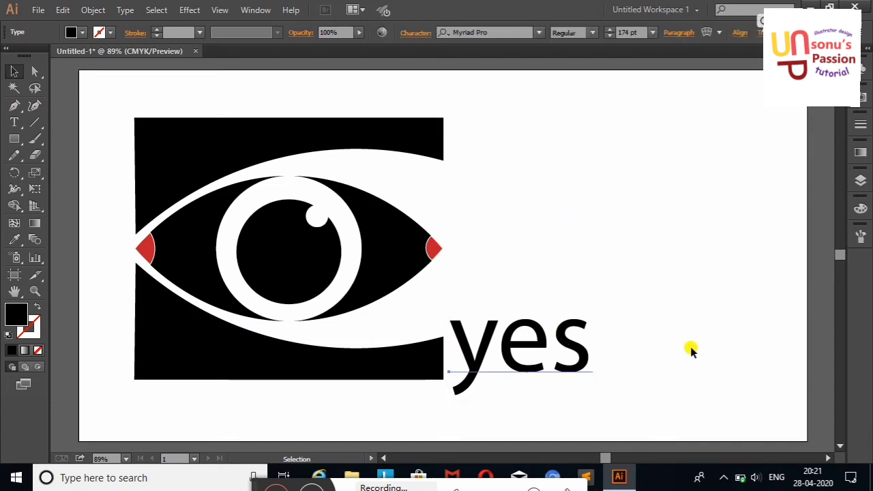
Enlarge the 'yes' text, set its font to Impact, and position it beside the eye.
mouse_move(692, 349)
mouse_down()
mouse_move(591, 395)
mouse_move(630, 428)
mouse_up()
drag(532, 364, 528, 353)
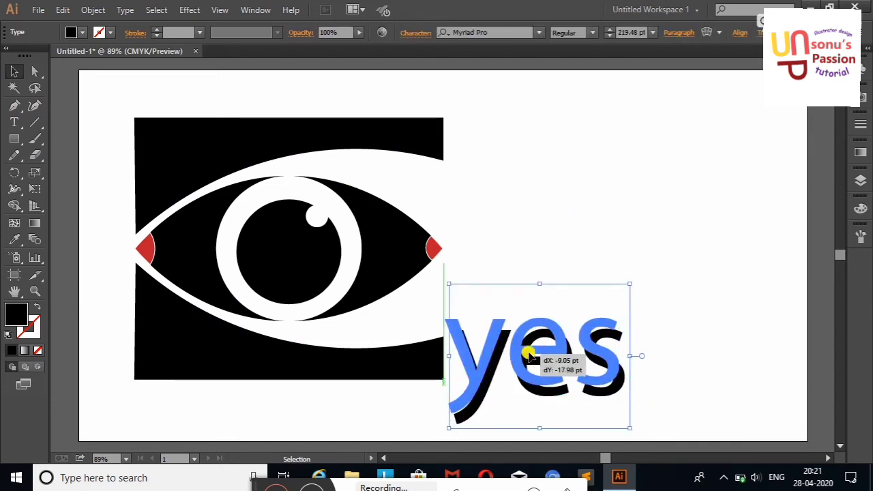
click(540, 31)
scroll(660, 177, up, 4)
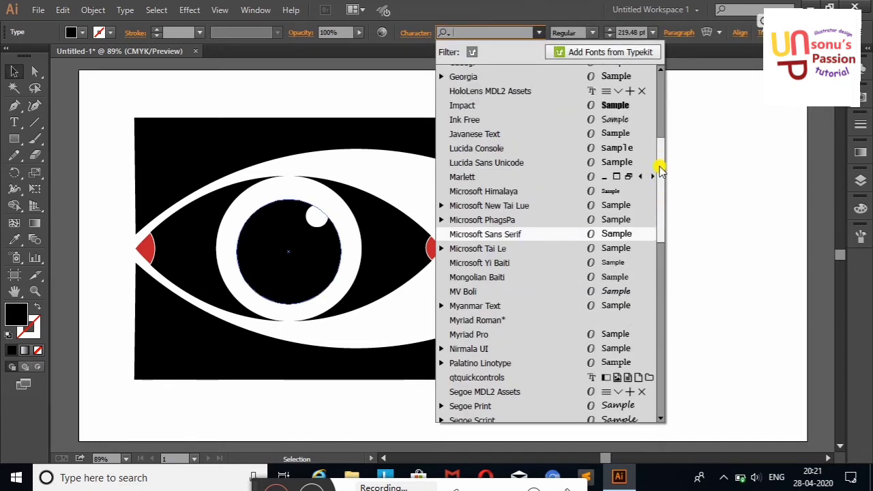
click(631, 123)
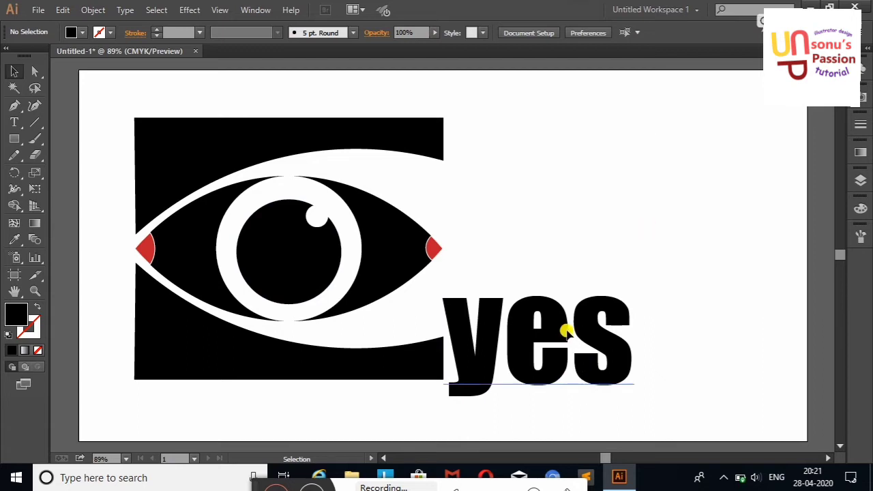
mouse_move(566, 332)
mouse_down()
mouse_move(587, 238)
mouse_move(577, 325)
mouse_up()
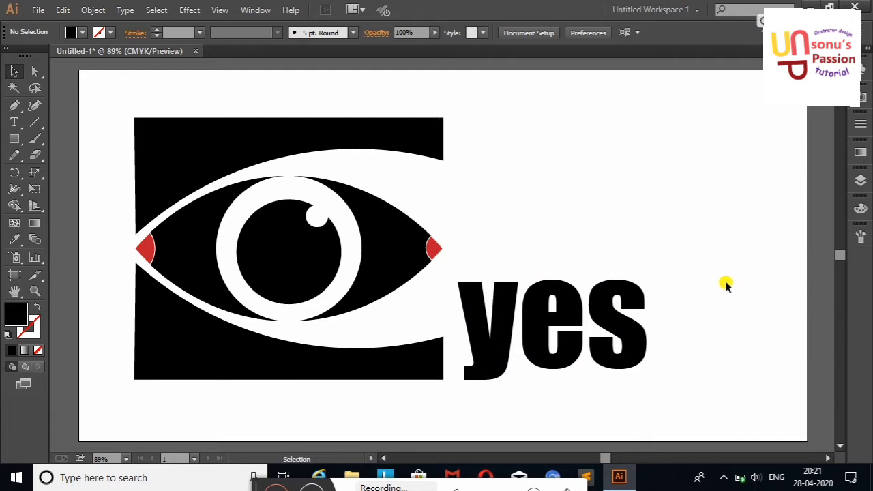
Draw a small circle with the Ellipse tool just right of 'yes'.
click(638, 295)
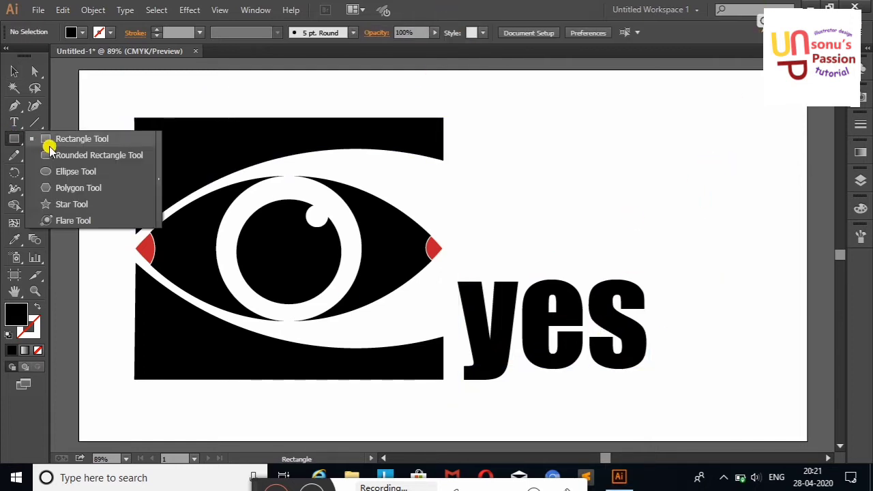
drag(11, 137, 65, 171)
mouse_move(656, 329)
mouse_down()
mouse_move(679, 349)
mouse_move(670, 368)
mouse_up()
click(15, 71)
click(664, 329)
Colour the circle with the eye corner's red using the Eyedropper.
click(14, 238)
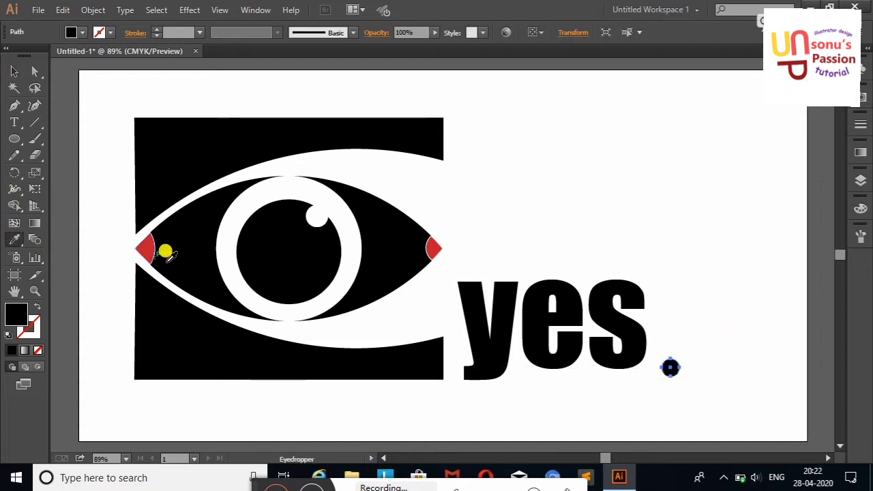
click(166, 253)
click(15, 71)
click(110, 106)
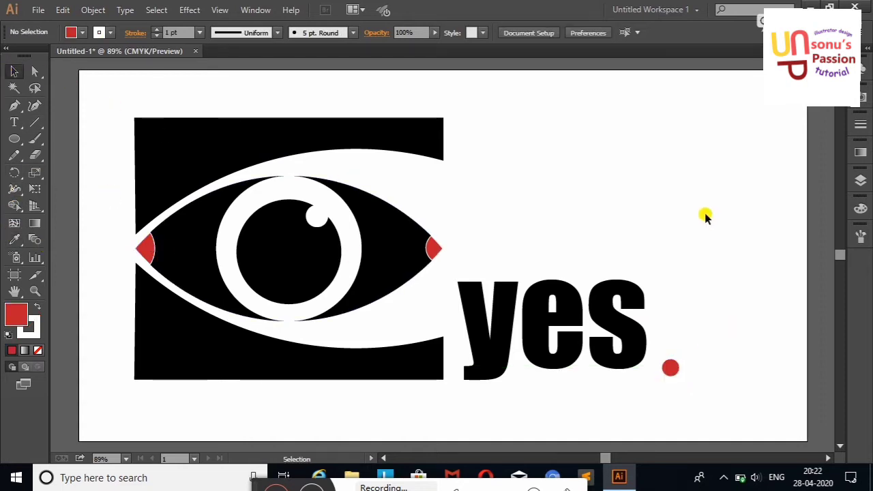
click(520, 316)
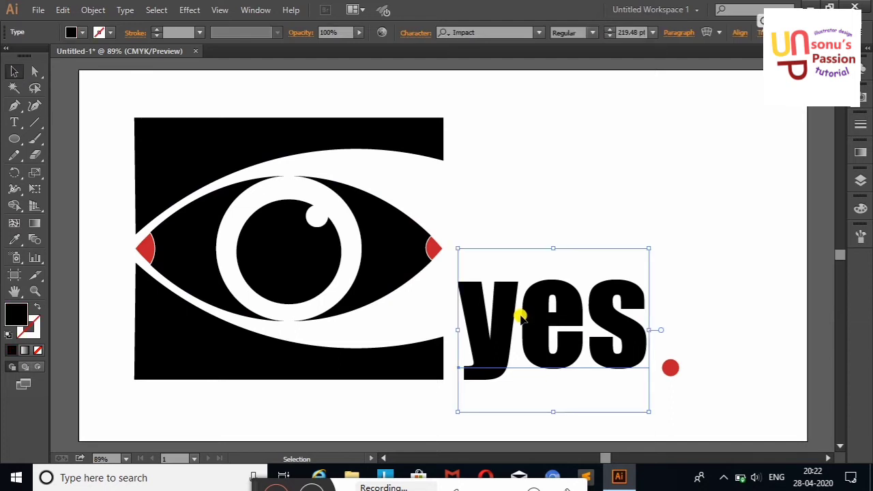
click(729, 252)
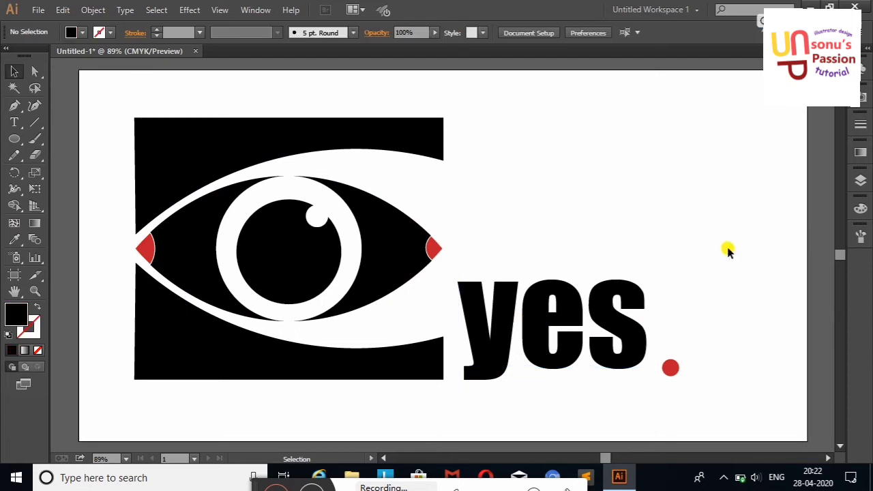
Colour the letter 's' of 'yes' red from the Fill swatches.
click(14, 123)
drag(587, 321, 646, 289)
click(82, 32)
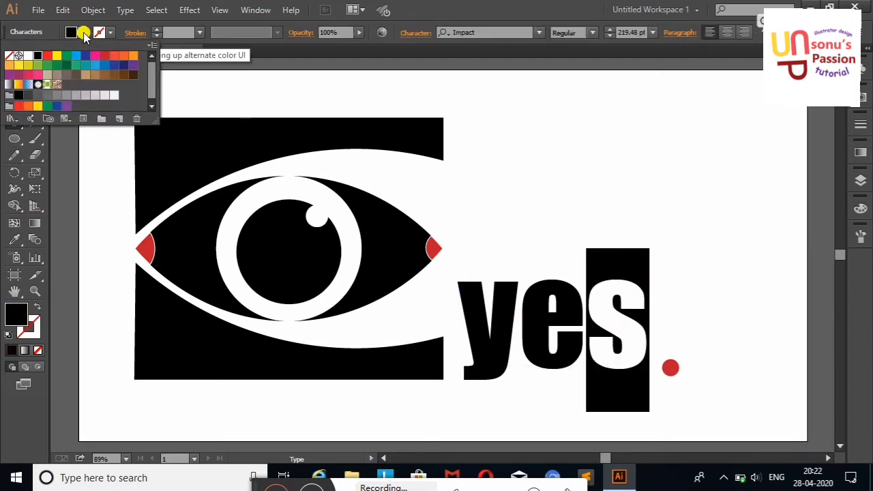
click(27, 56)
click(17, 72)
click(94, 97)
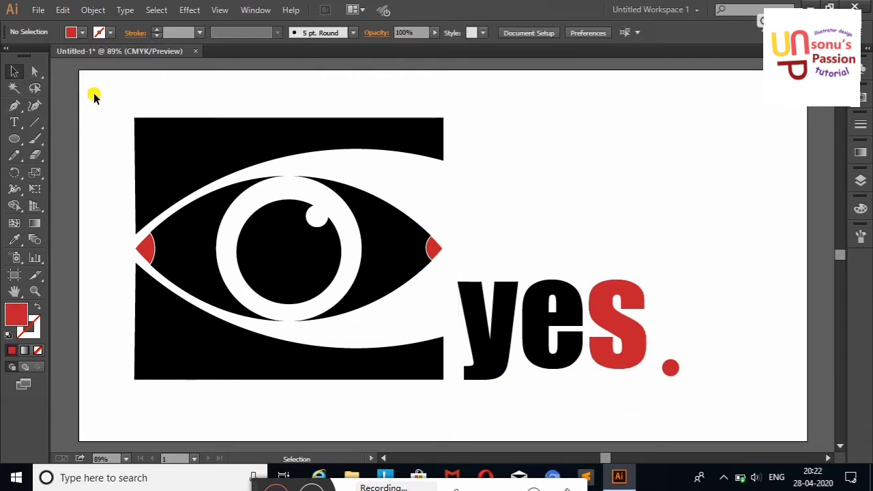
Reselect 'es' of 'yes' and fill both letters with the red swatch.
click(14, 122)
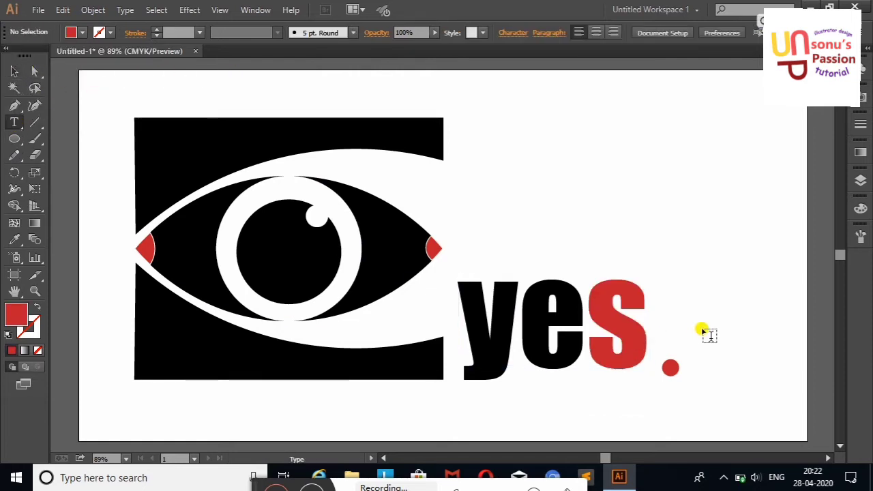
drag(702, 332, 543, 306)
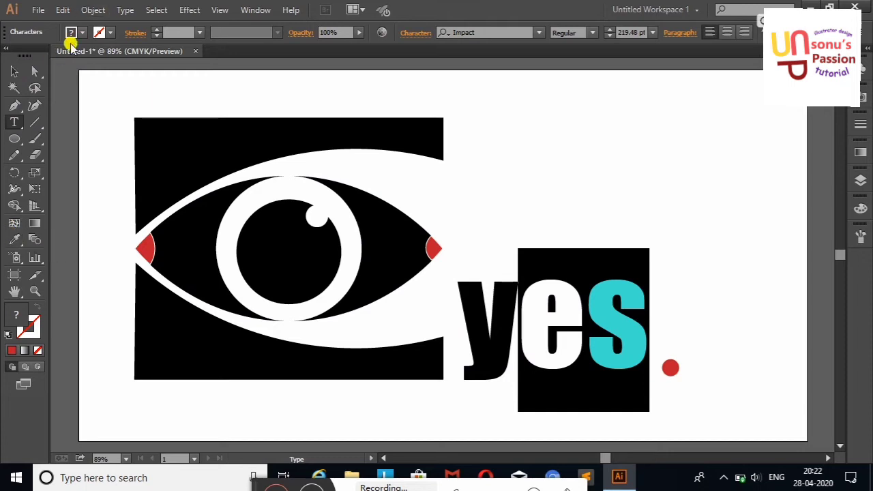
click(71, 33)
click(104, 55)
click(14, 71)
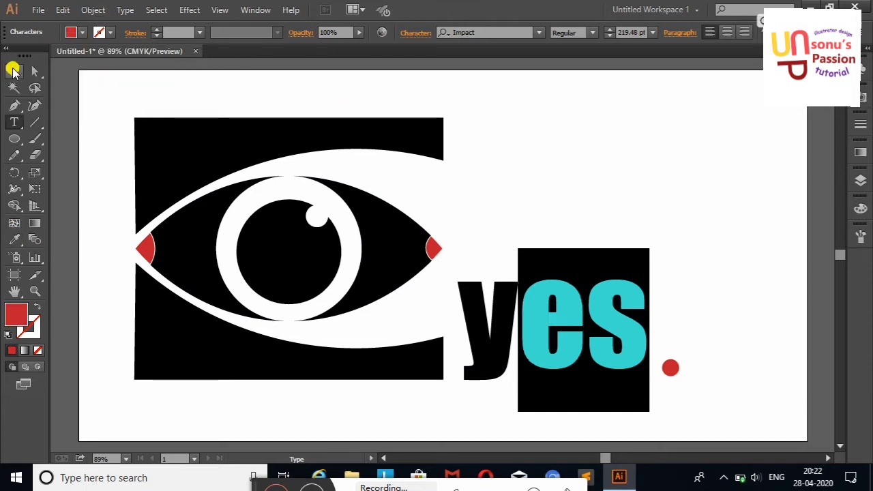
click(87, 116)
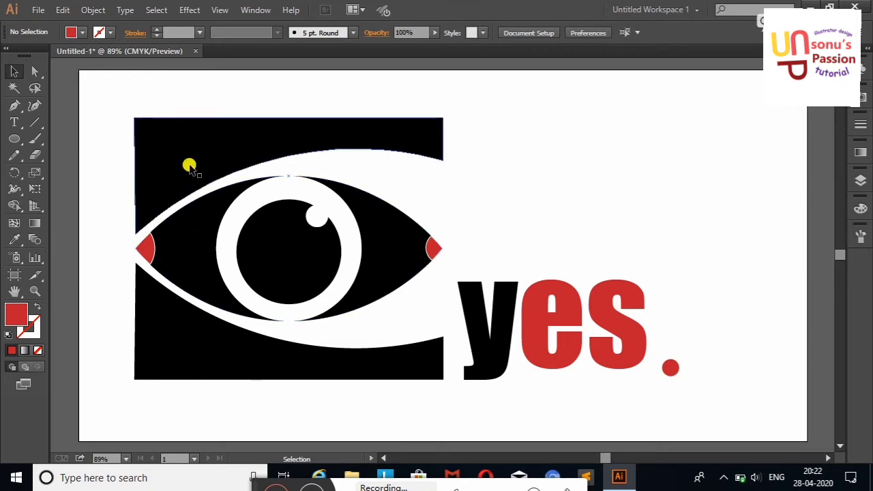
Drag a copy of both black frame pieces rightward and erase a diagonal cut through it.
click(185, 172)
click(179, 343)
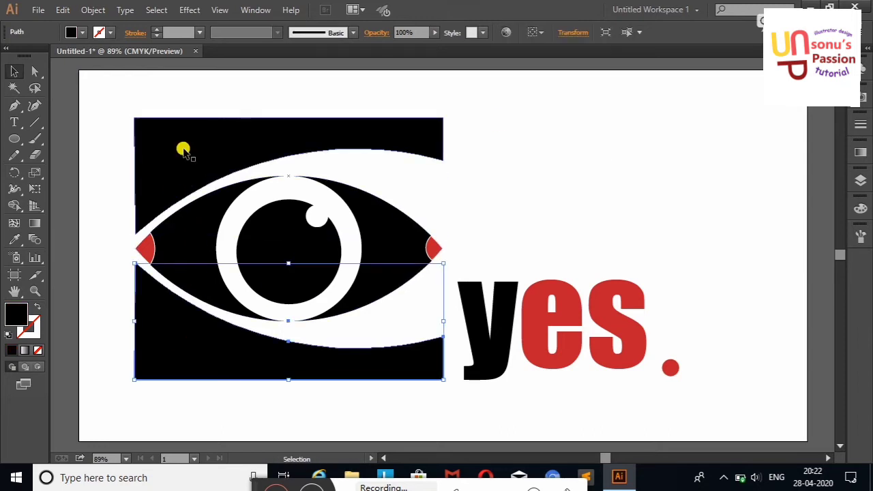
shift+click(182, 146)
drag(176, 322, 454, 305)
click(35, 156)
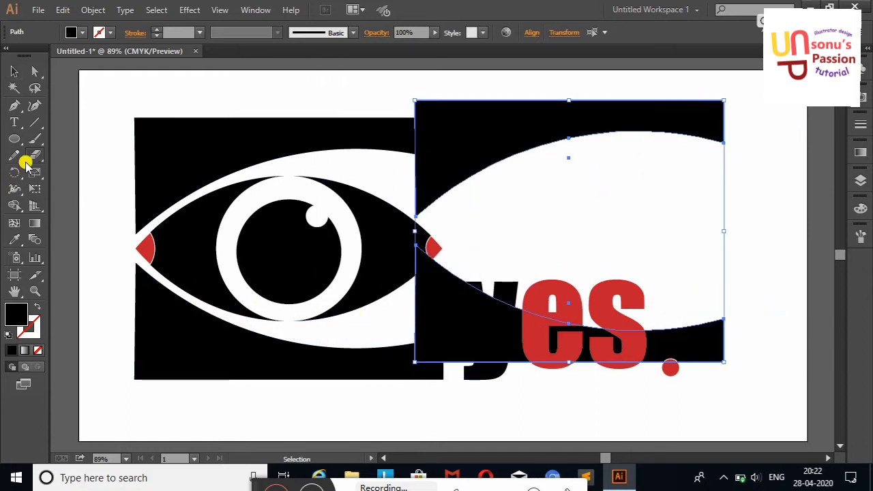
drag(636, 88, 539, 162)
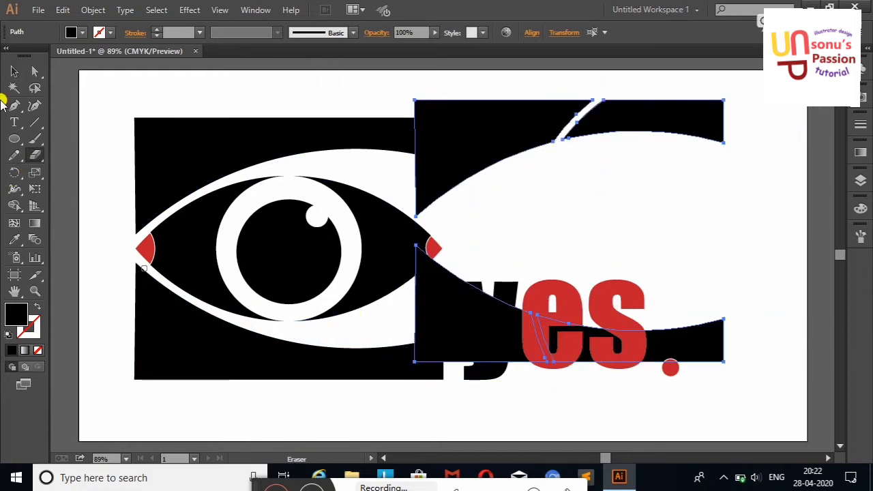
click(15, 71)
click(101, 111)
Delete the black wave under 'es.' and another leftover black fragment.
click(680, 105)
key(Delete)
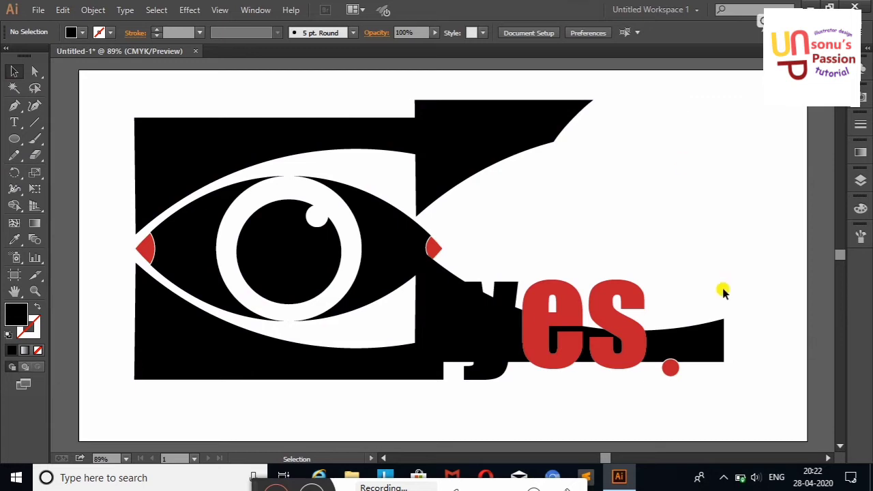
click(701, 345)
key(Delete)
Join the two remaining black pieces with Ctrl+J and drag a copy left.
click(453, 109)
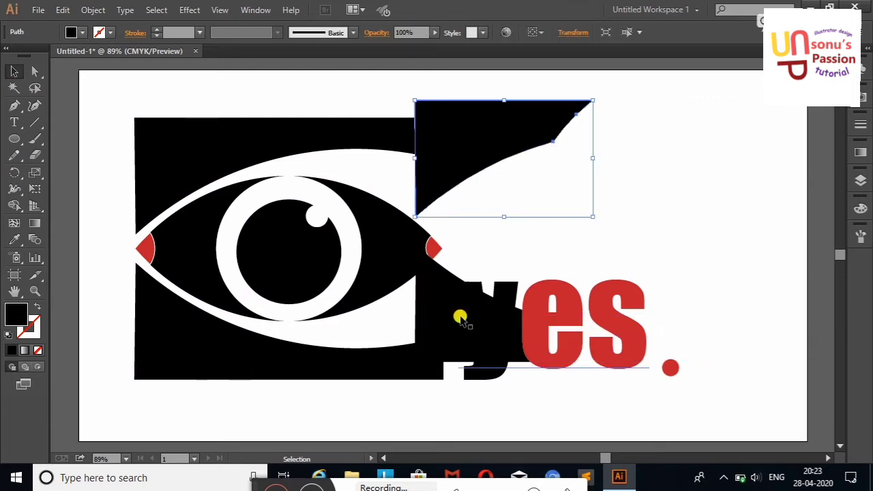
shift+click(462, 316)
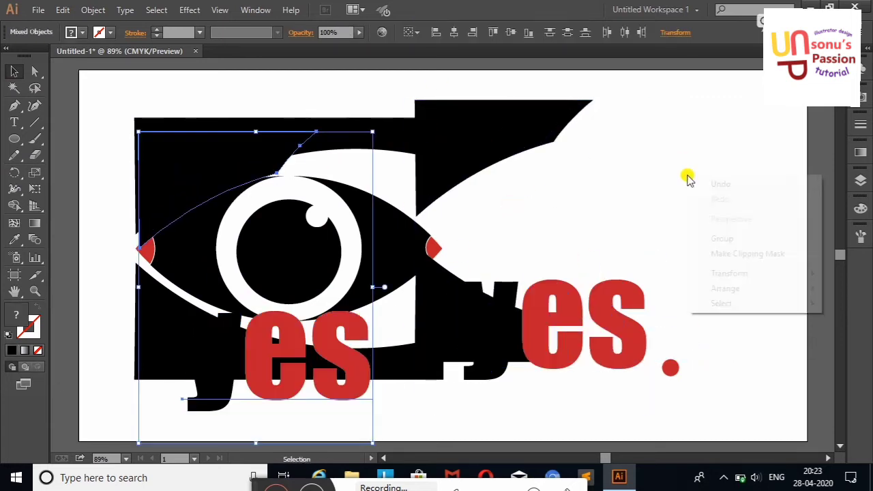
key(ctrl+j)
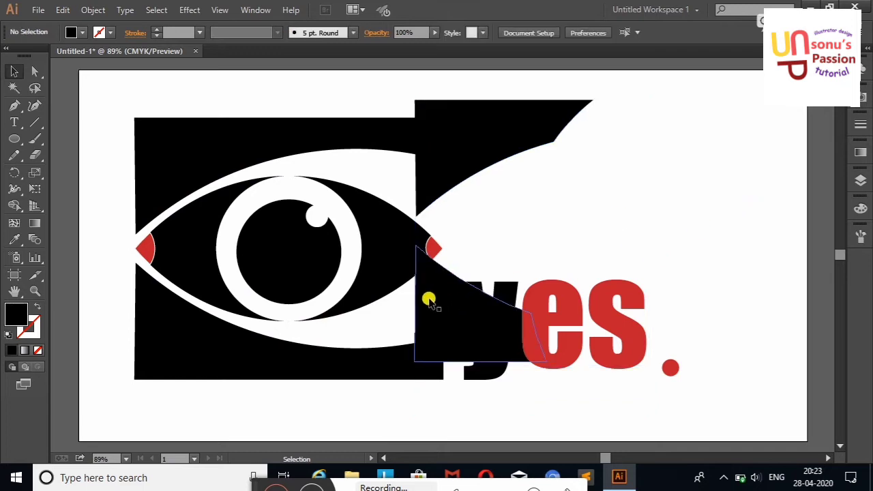
click(453, 155)
drag(453, 156, 175, 176)
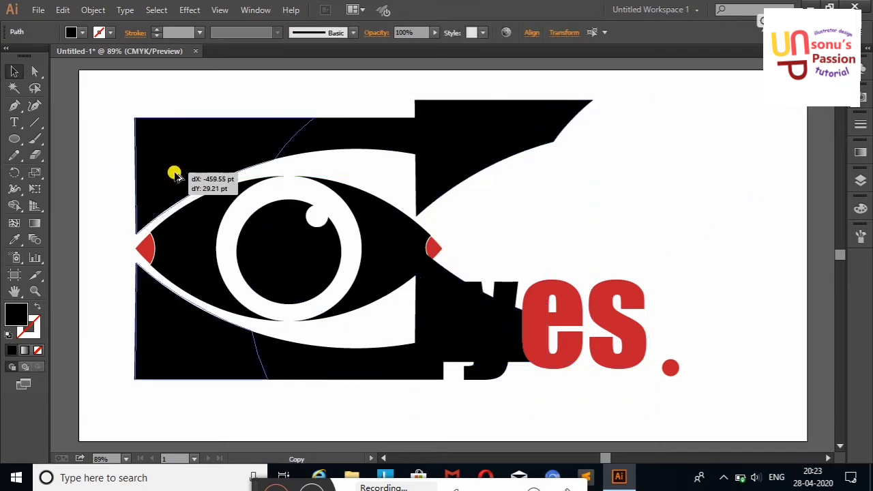
Fill the copied path white at 28% opacity over the frame's left side.
drag(175, 176, 174, 172)
click(83, 32)
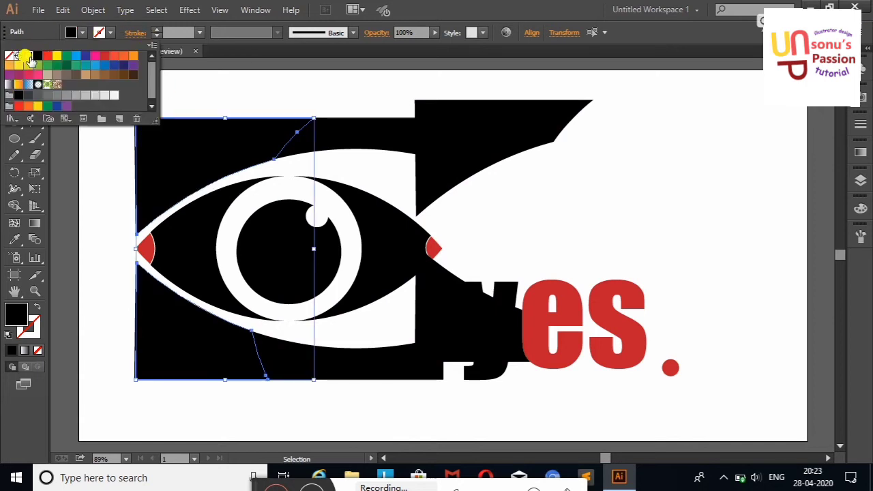
click(28, 57)
click(435, 33)
drag(464, 41, 390, 39)
click(407, 80)
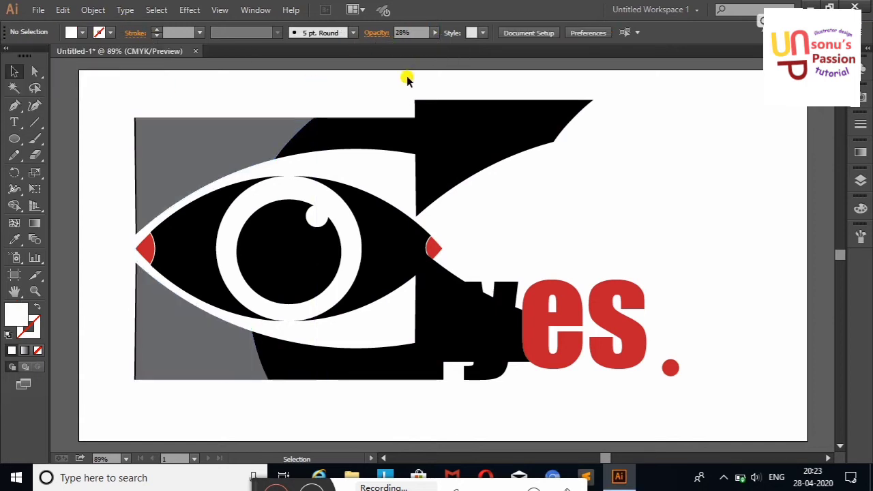
Delete the top-right black curve and the black triangle covering the 'y'.
click(503, 129)
key(Delete)
click(434, 341)
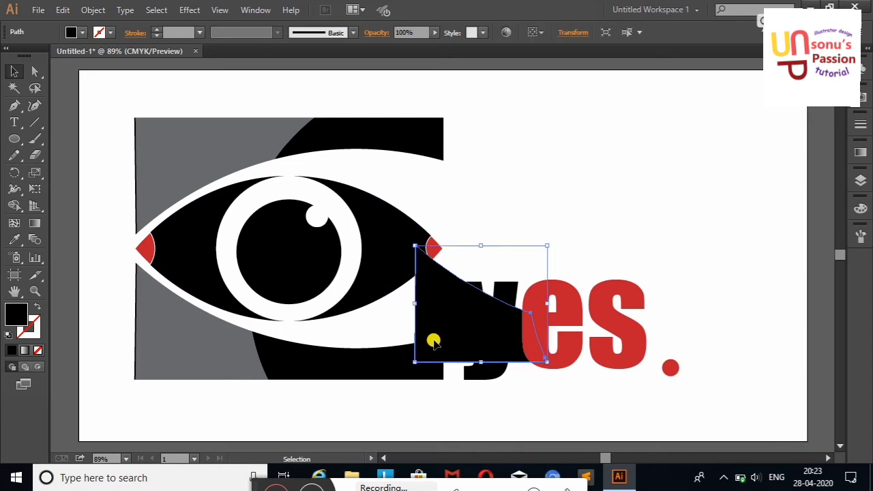
key(Delete)
Delete the top-left and bottom-left grey translucent pieces.
click(207, 136)
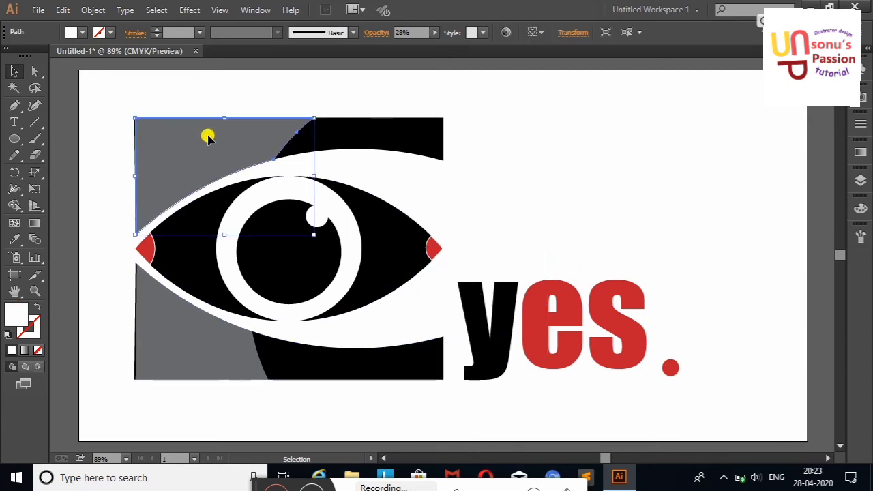
click(624, 146)
click(173, 340)
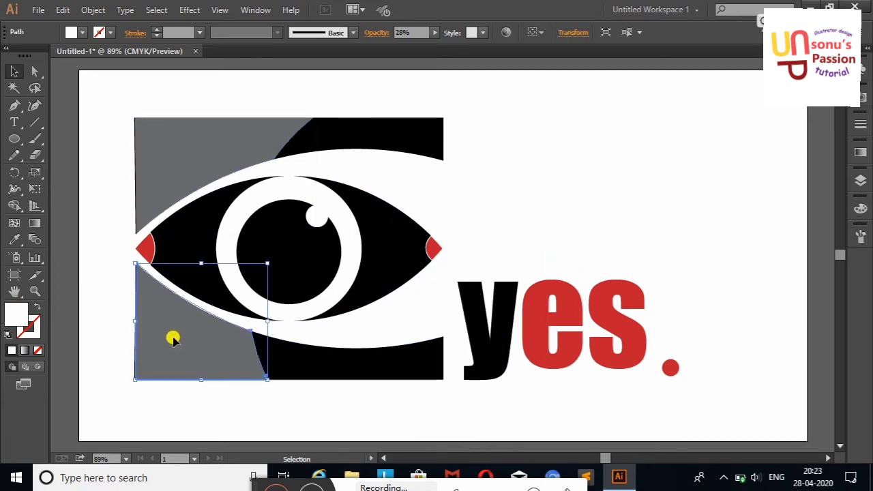
click(585, 225)
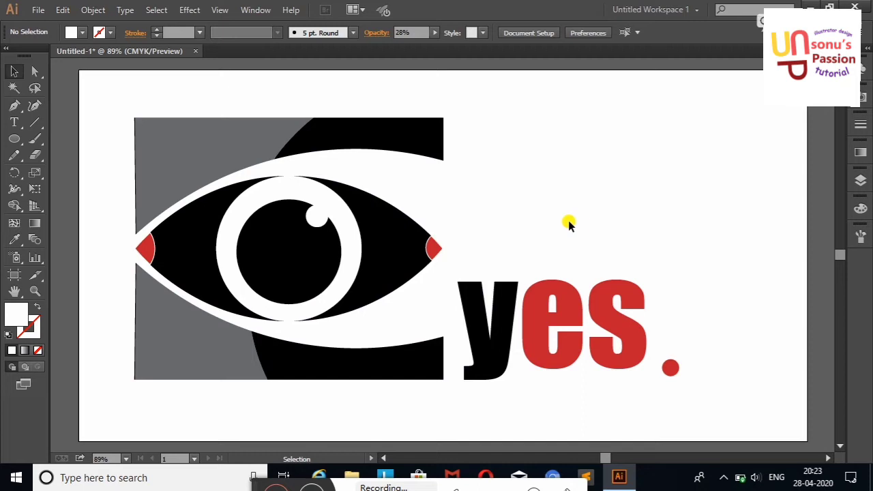
click(156, 144)
key(Delete)
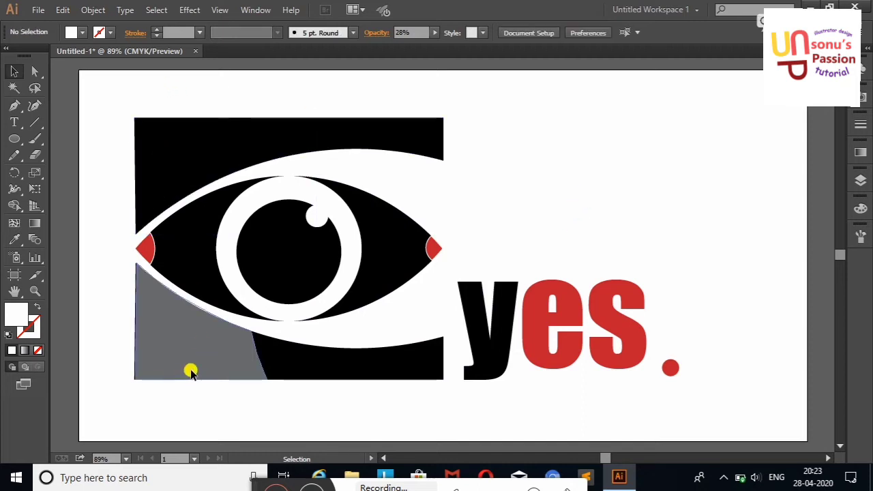
click(190, 371)
key(Delete)
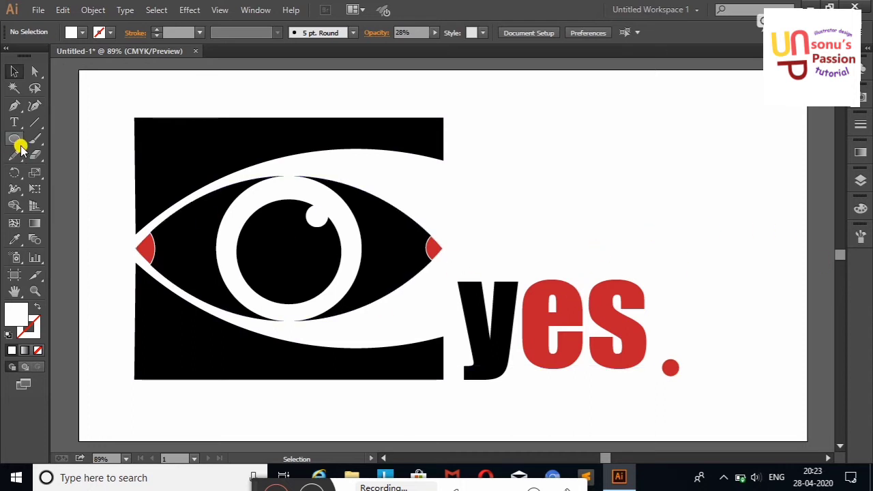
Colour the letters 'es' of 'yes' black from the Fill swatches.
click(14, 123)
drag(653, 276, 546, 288)
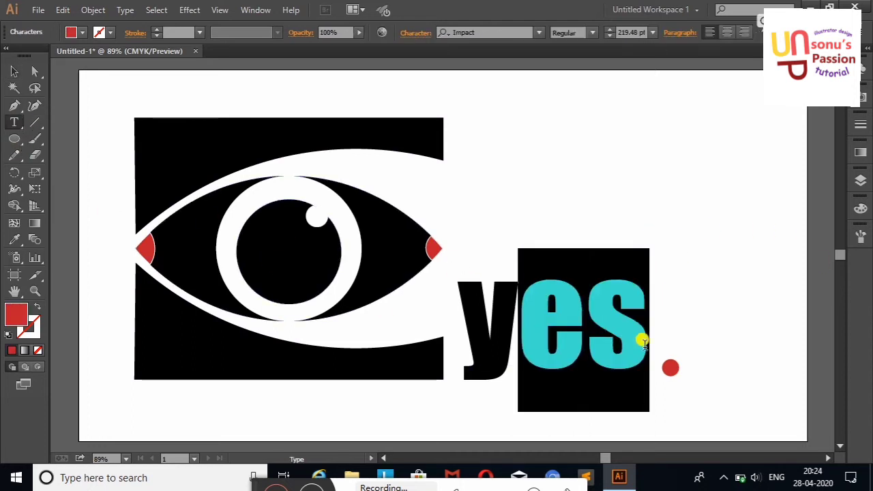
click(82, 32)
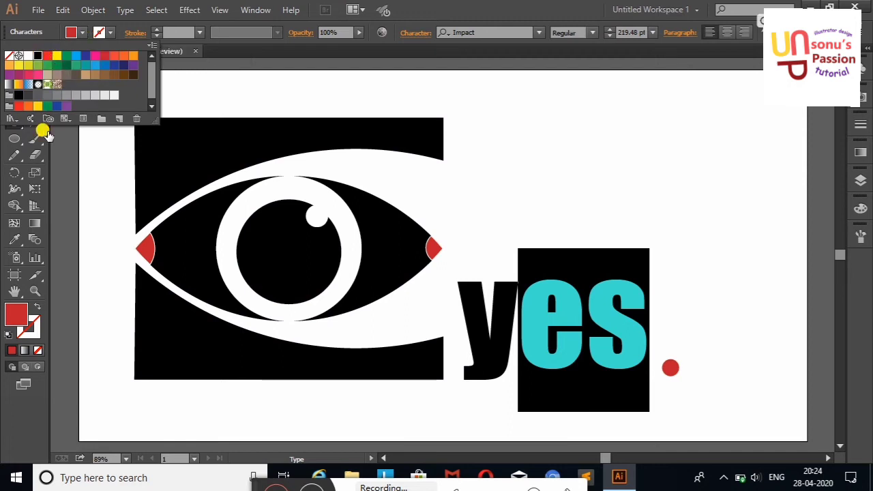
click(43, 127)
click(13, 71)
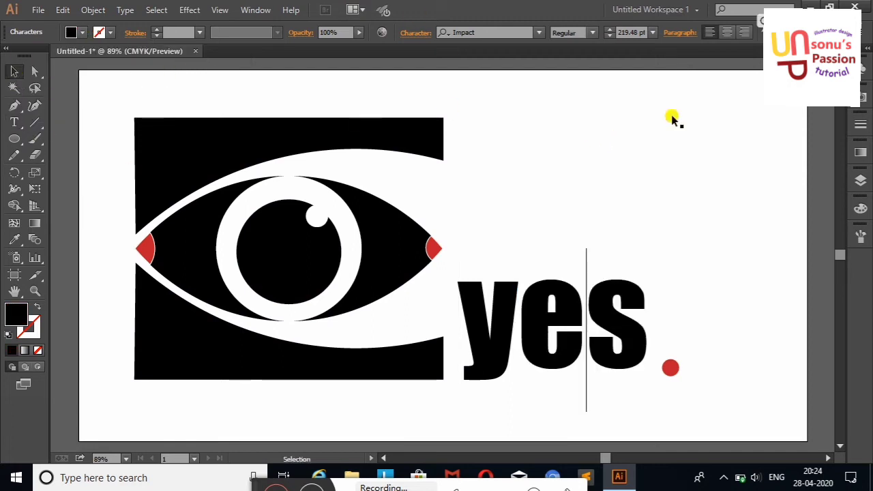
click(711, 156)
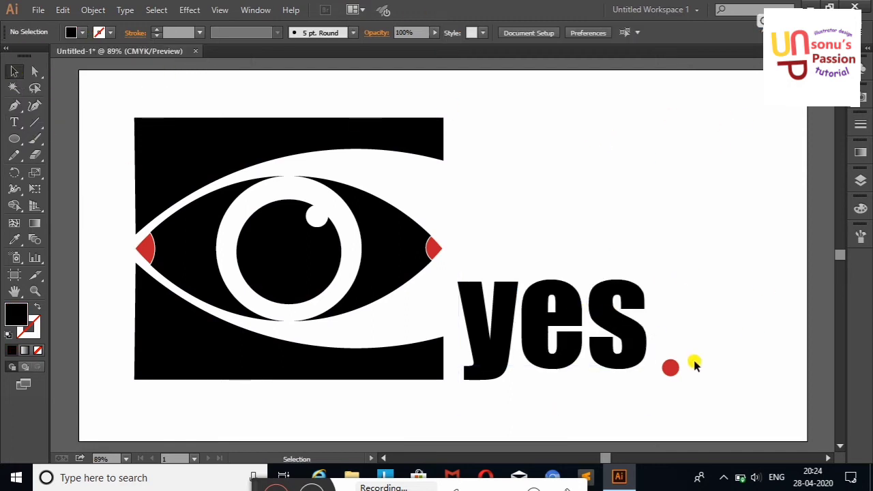
Raise the red dot slightly and delete 'es', leaving only the 'y'.
drag(672, 352, 672, 340)
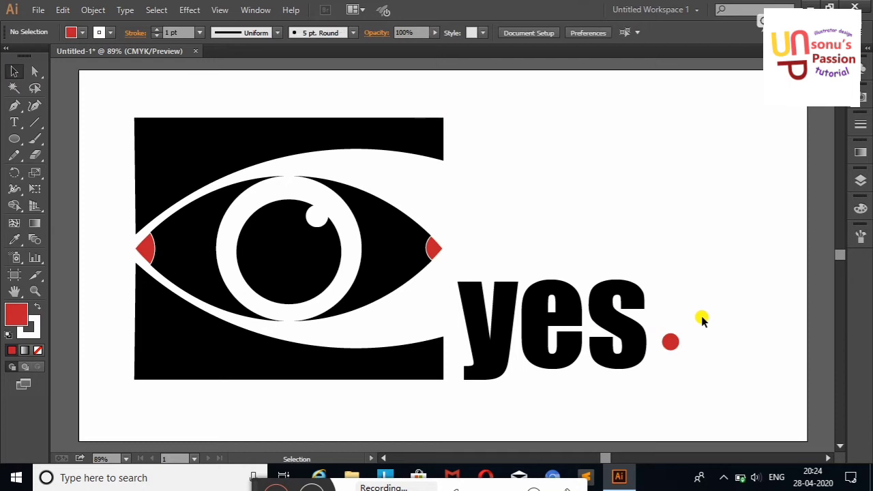
click(14, 122)
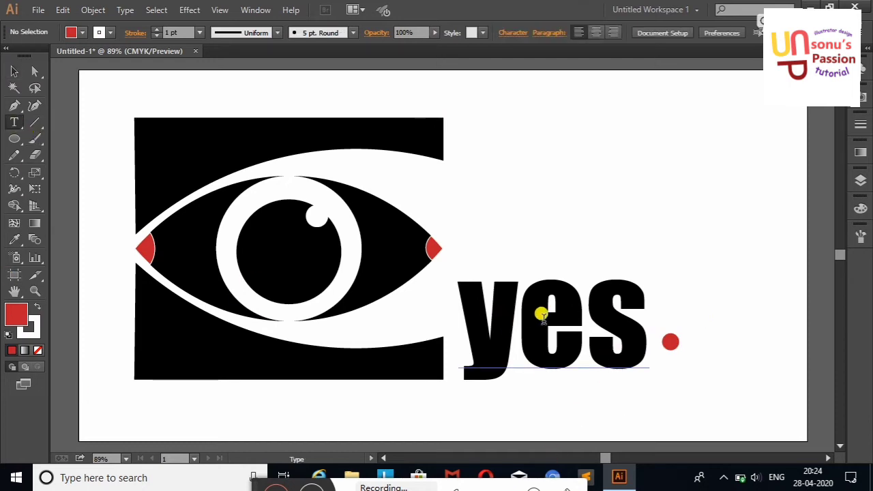
drag(524, 299, 620, 302)
key(BackSpace)
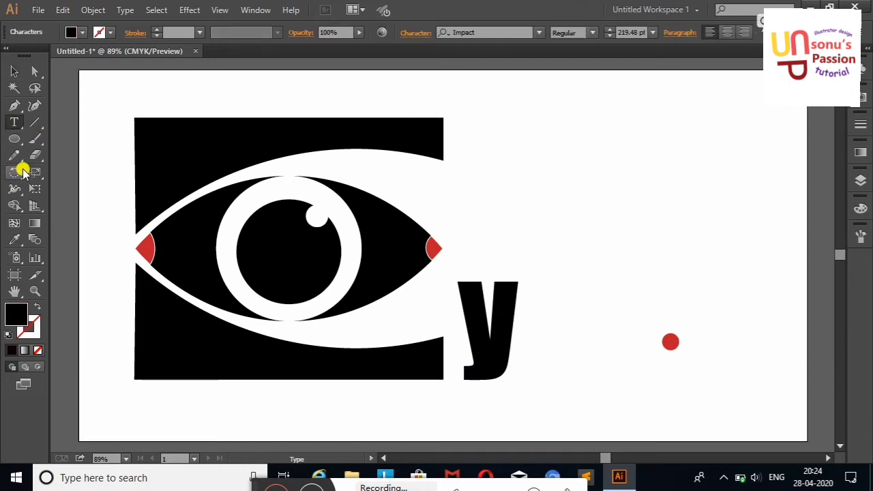
Add a small 'e' text object, then enlarge it and place it beside the 'y'.
click(14, 71)
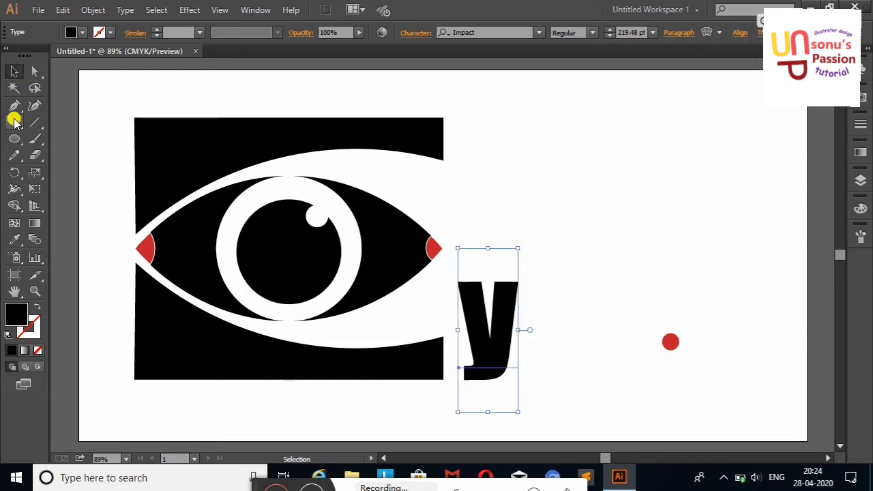
click(14, 122)
click(560, 108)
text(e)
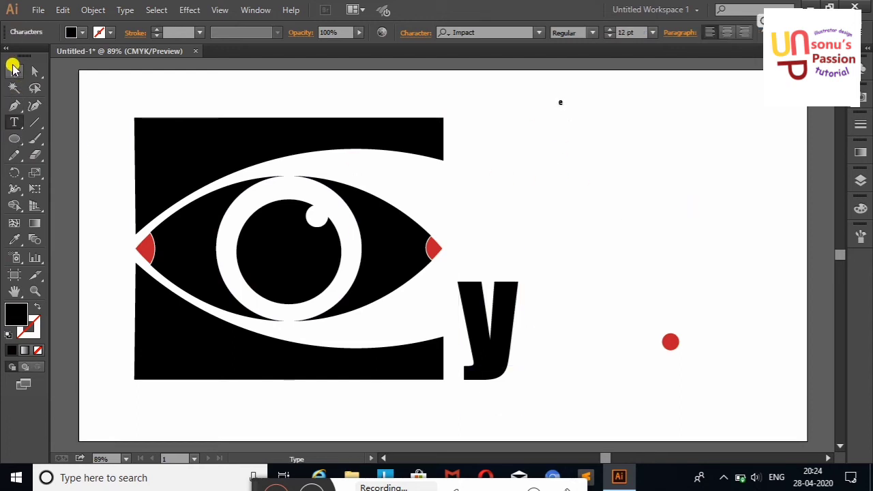
click(14, 71)
click(95, 106)
click(14, 122)
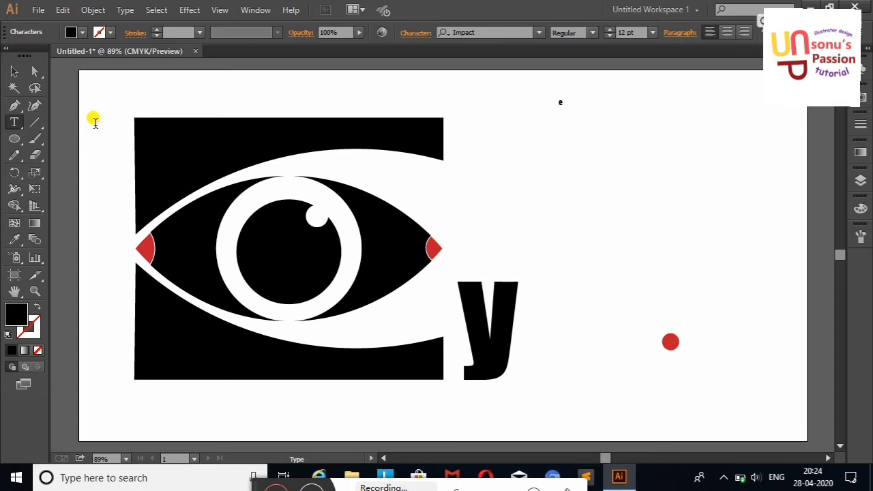
text(s)
click(14, 71)
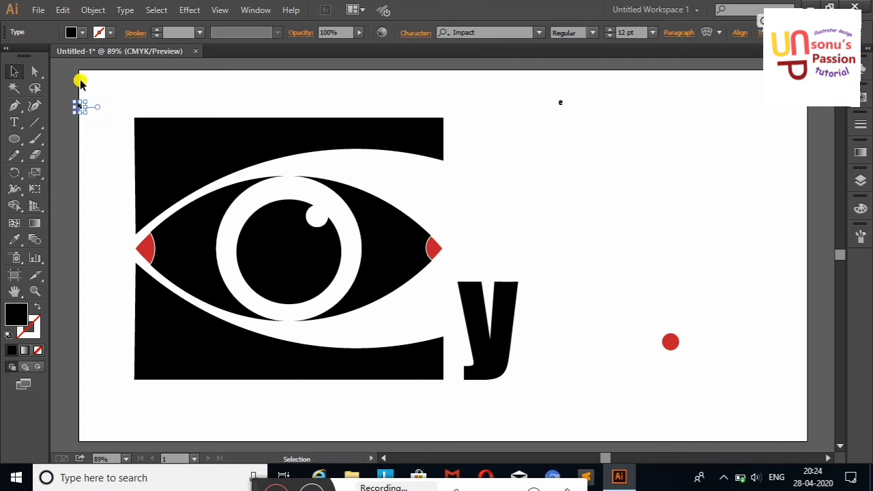
mouse_move(562, 106)
mouse_down()
mouse_move(550, 333)
mouse_move(530, 331)
mouse_move(720, 433)
mouse_move(632, 409)
mouse_up()
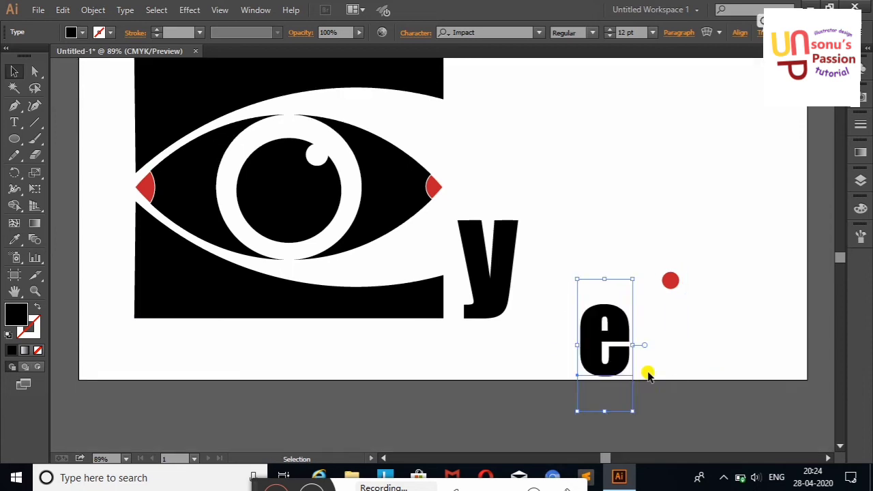
drag(601, 347, 537, 292)
click(596, 225)
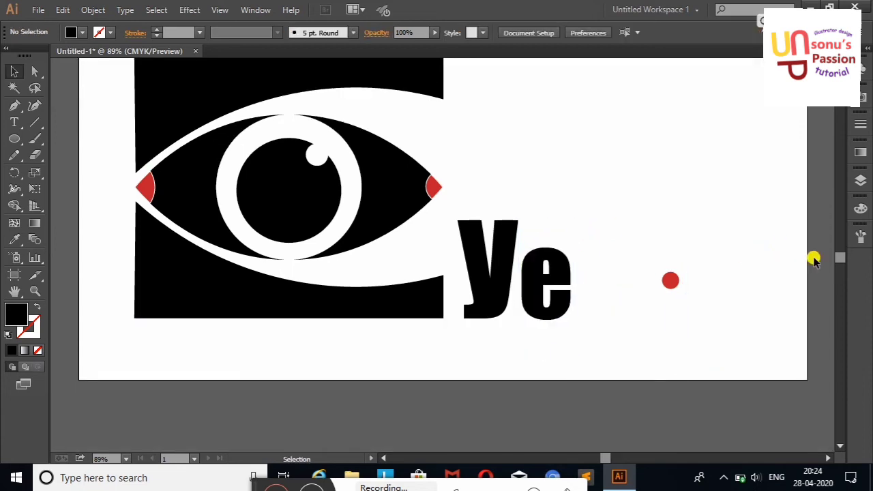
Enlarge the 's' and move it next to 'ye'.
scroll(841, 255, up, 2)
mouse_move(82, 81)
mouse_down()
mouse_move(597, 293)
mouse_move(694, 374)
mouse_move(828, 439)
mouse_up()
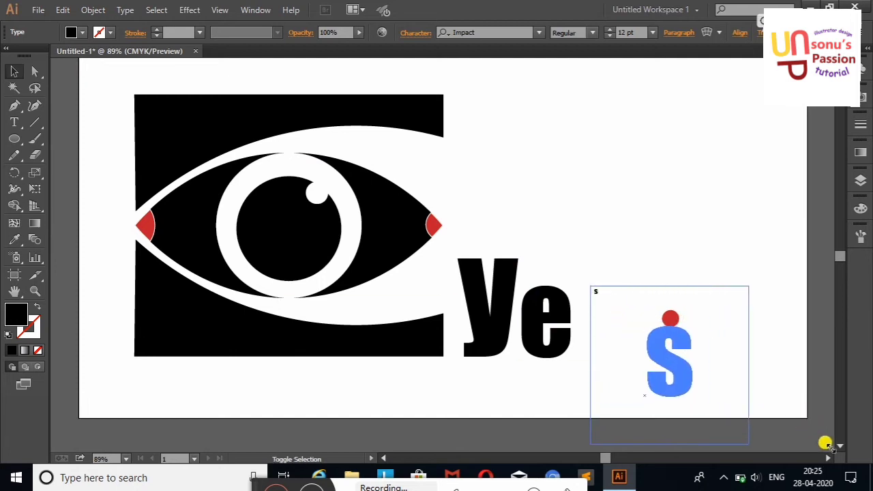
mouse_move(688, 384)
mouse_down()
mouse_move(624, 329)
mouse_move(676, 235)
mouse_up()
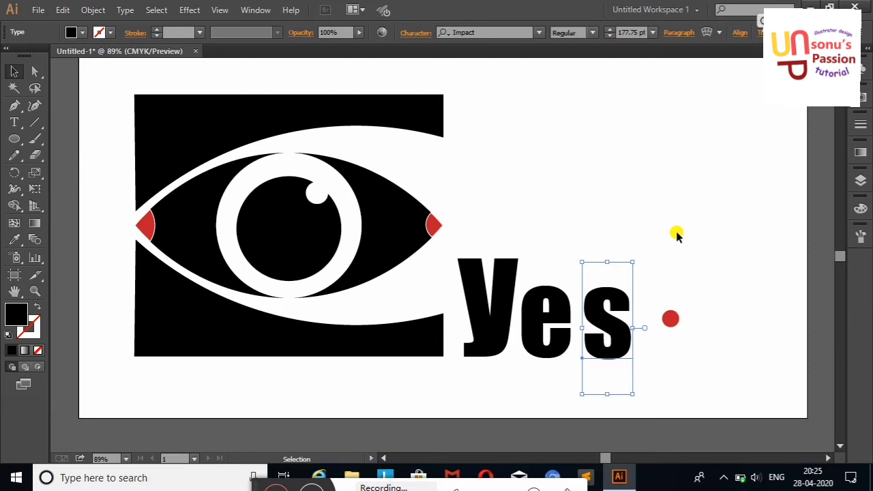
click(675, 247)
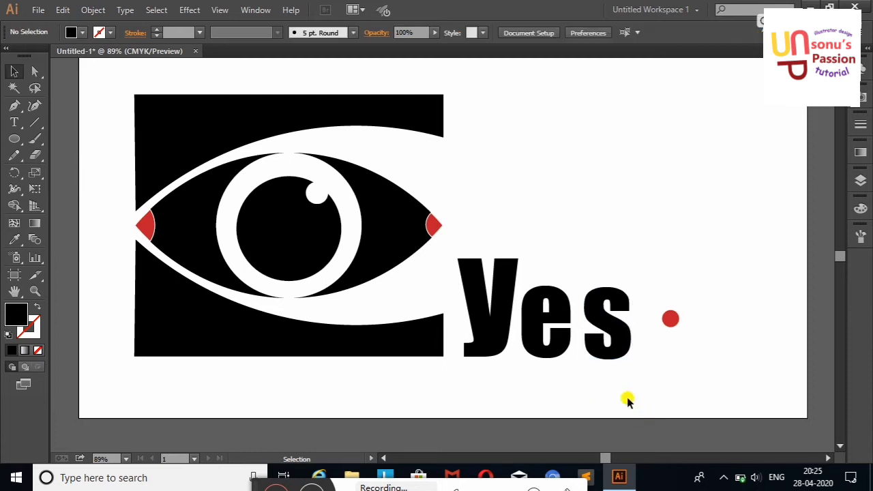
Nudge the 's' slightly left and set the red dot beside it as a full stop.
drag(627, 335, 623, 337)
click(668, 219)
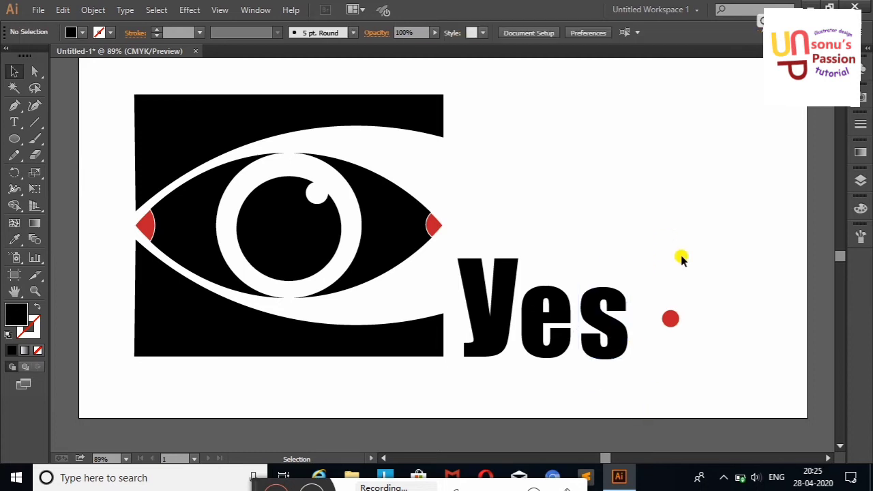
drag(672, 322, 652, 352)
click(678, 267)
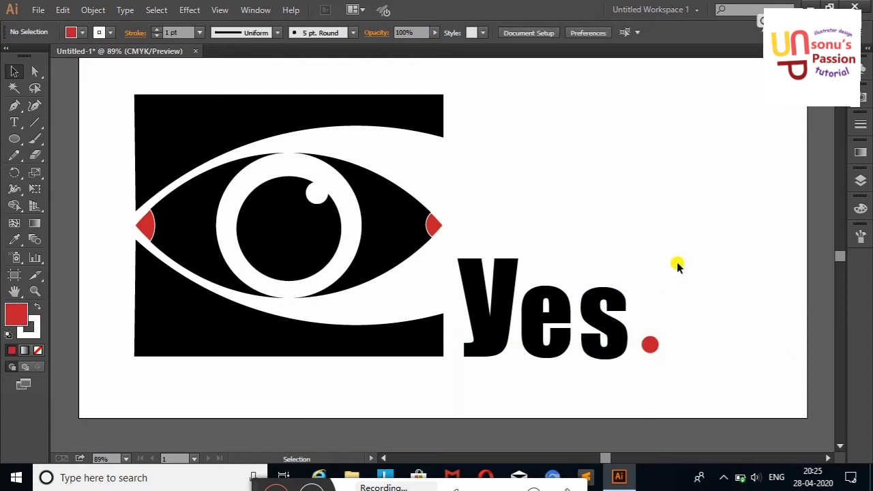
click(614, 343)
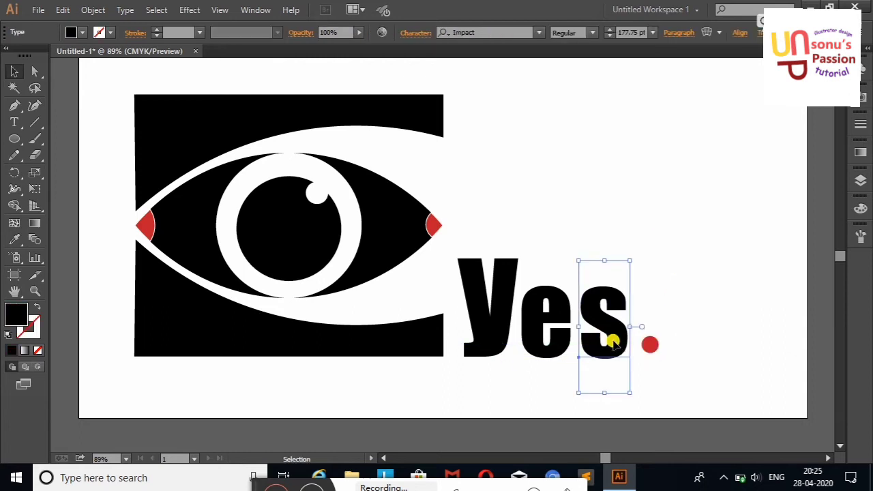
click(689, 312)
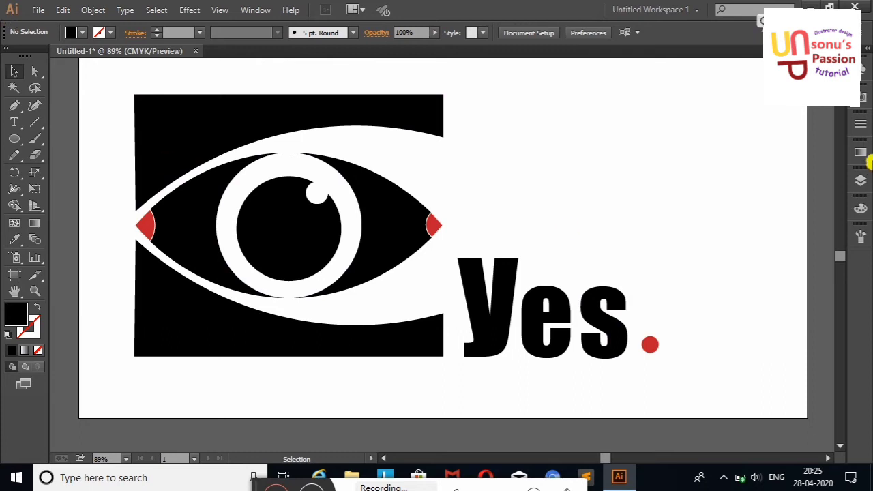
Add a new layer in the Layers panel.
click(861, 153)
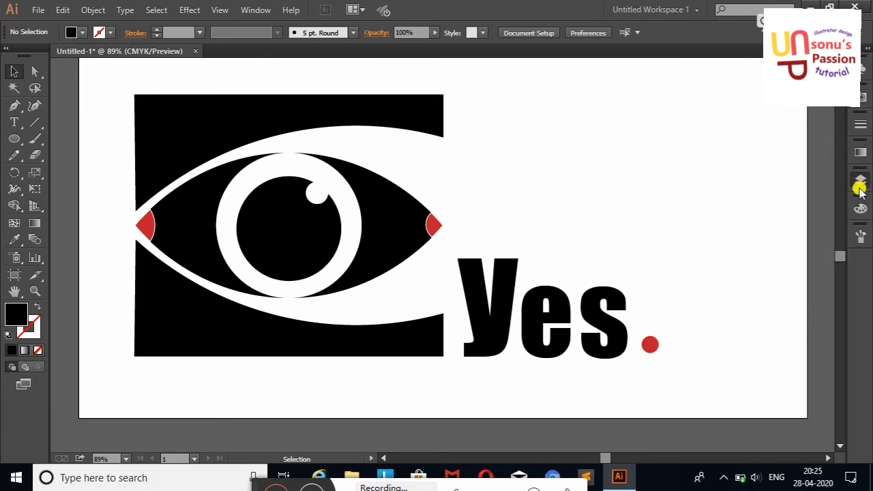
click(862, 180)
click(805, 274)
click(821, 172)
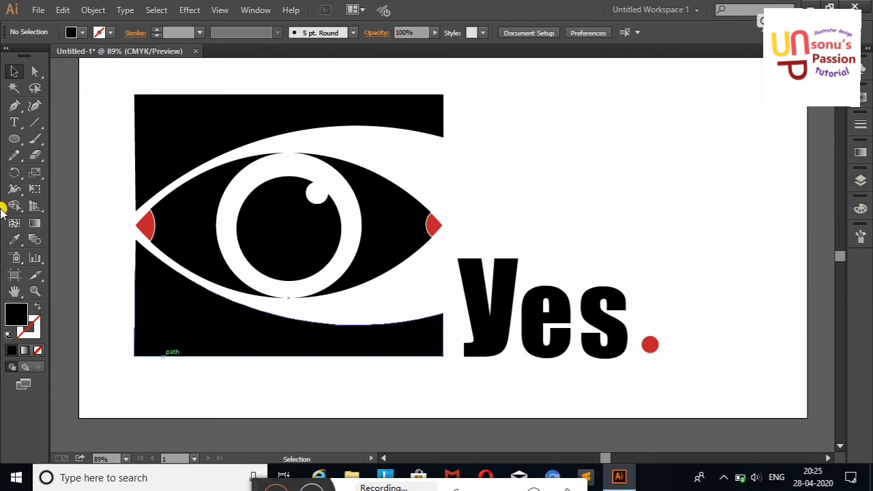
Zoom out and draw a rectangle covering the whole artboard.
drag(14, 138, 43, 135)
right_click(83, 158)
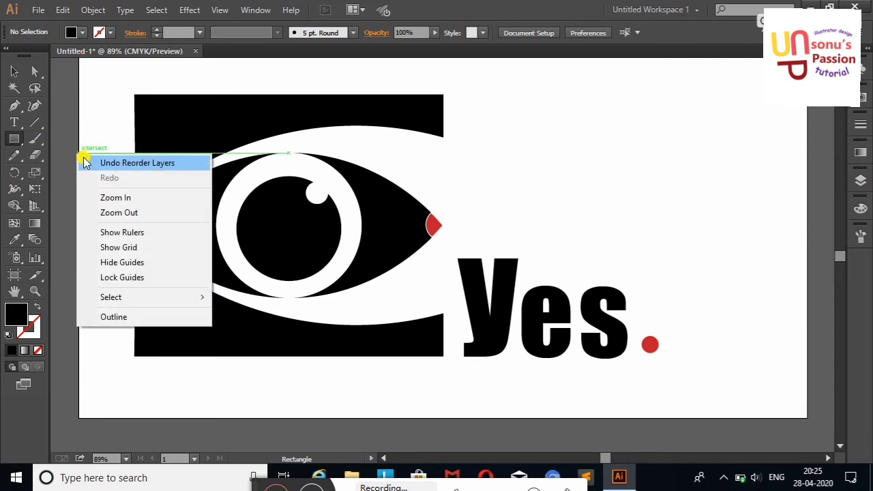
click(118, 212)
mouse_move(170, 100)
mouse_down()
mouse_move(674, 311)
mouse_move(716, 377)
mouse_up()
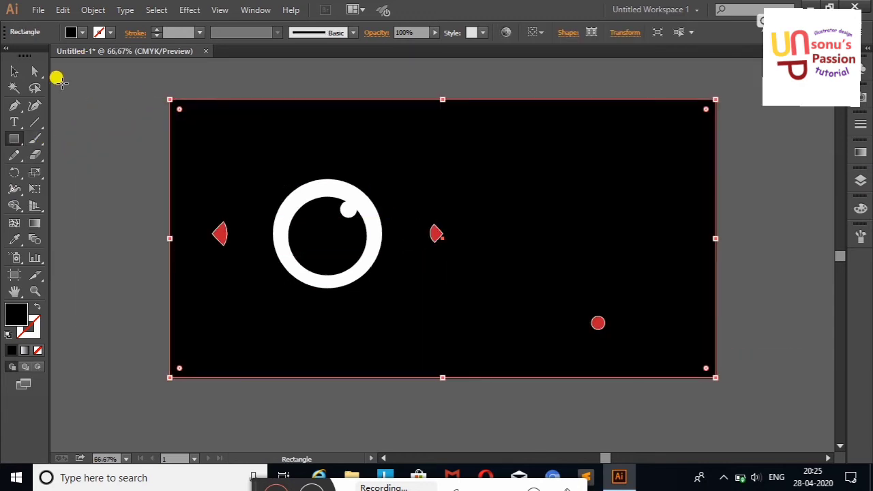
Try blue, navy and orange fills, then settle on red for the rectangle.
click(82, 32)
click(77, 58)
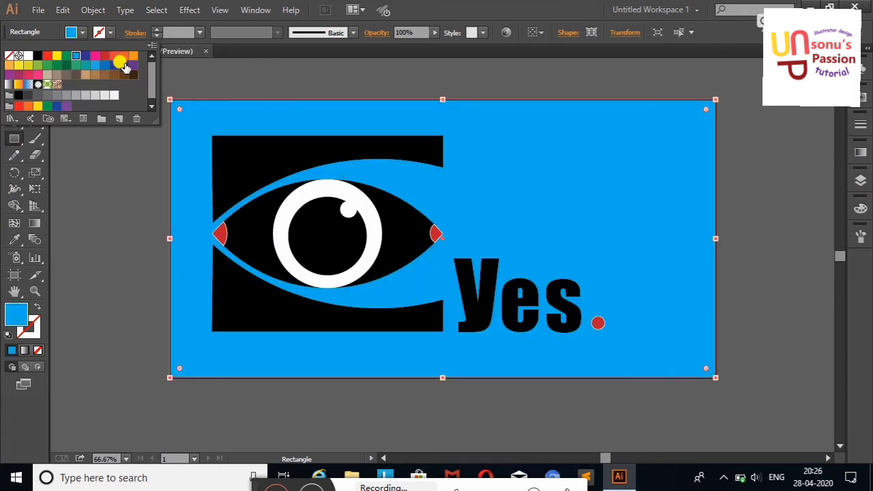
click(122, 64)
click(133, 55)
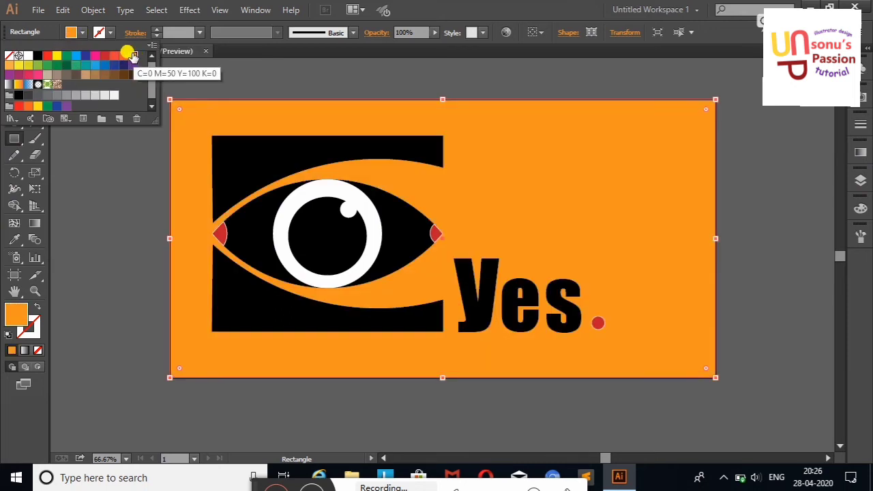
click(48, 56)
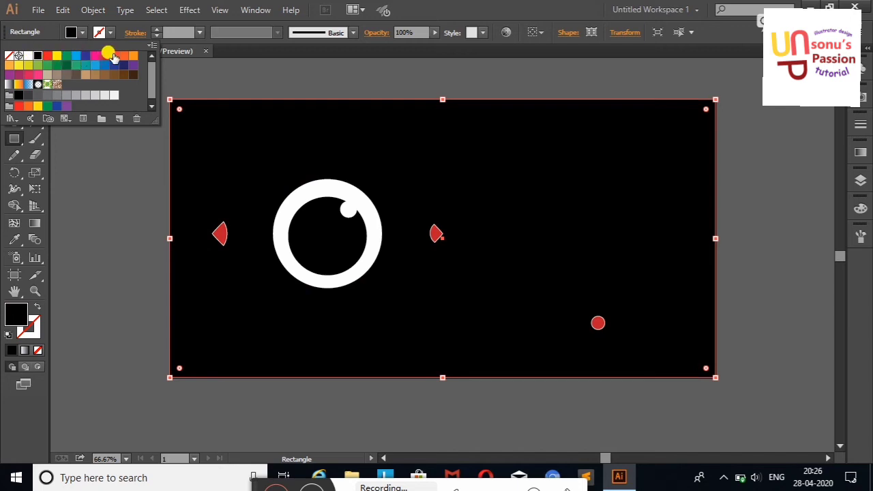
click(105, 55)
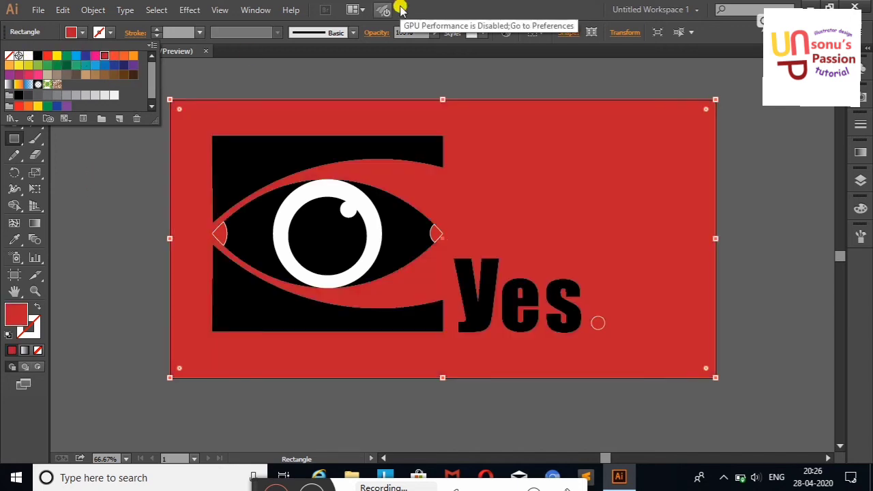
Adjust the red rectangle's opacity for a muted background.
click(434, 33)
drag(414, 45, 457, 45)
click(13, 70)
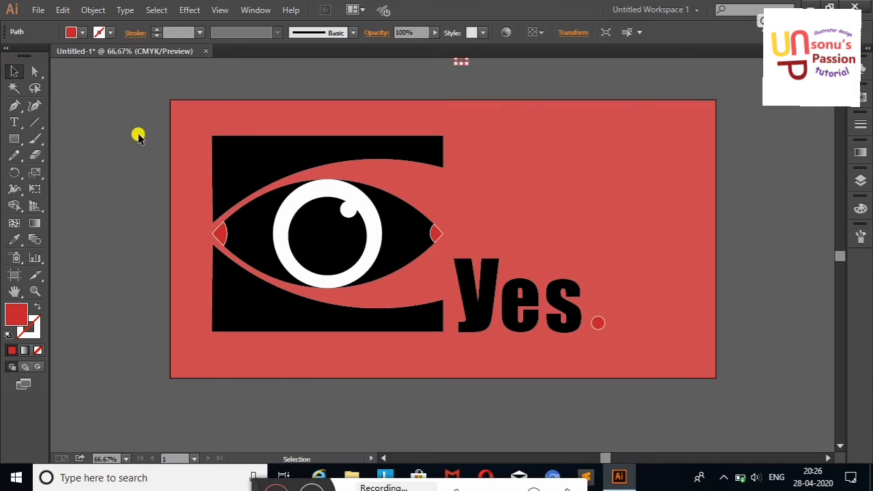
click(137, 134)
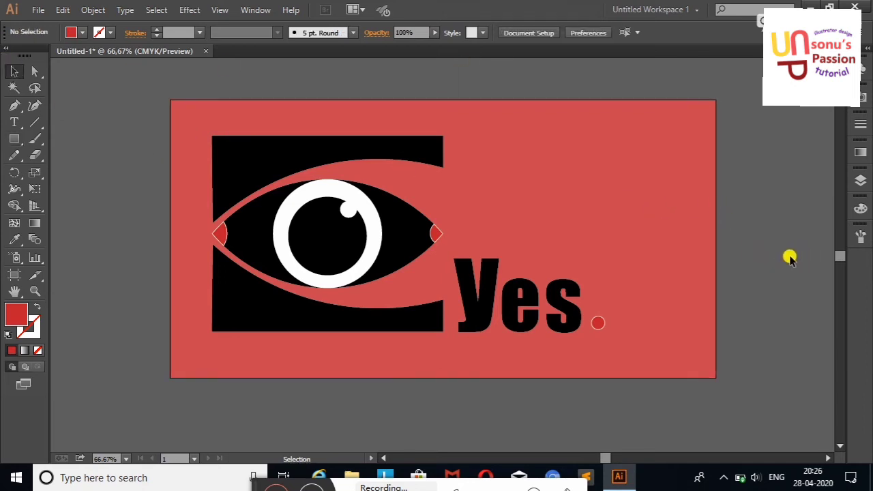
Duplicate the red background below the artboard and split it along a wavy curve with the Eraser.
drag(598, 231, 581, 441)
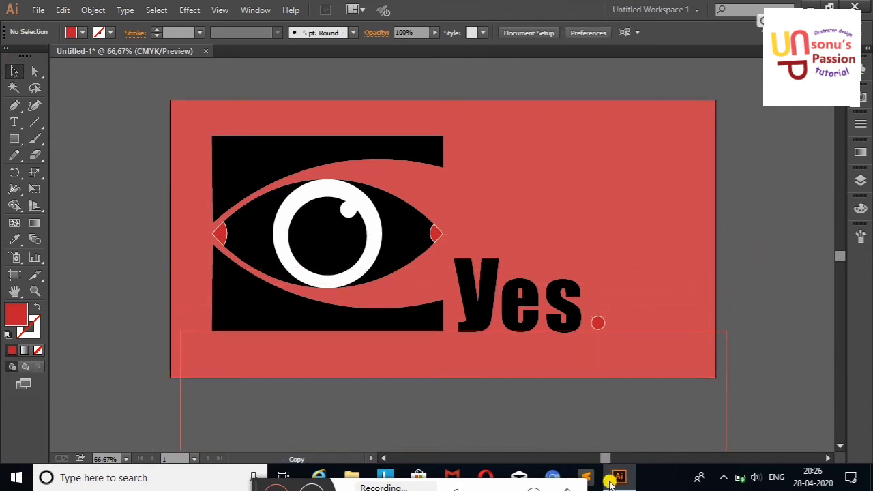
drag(838, 256, 841, 271)
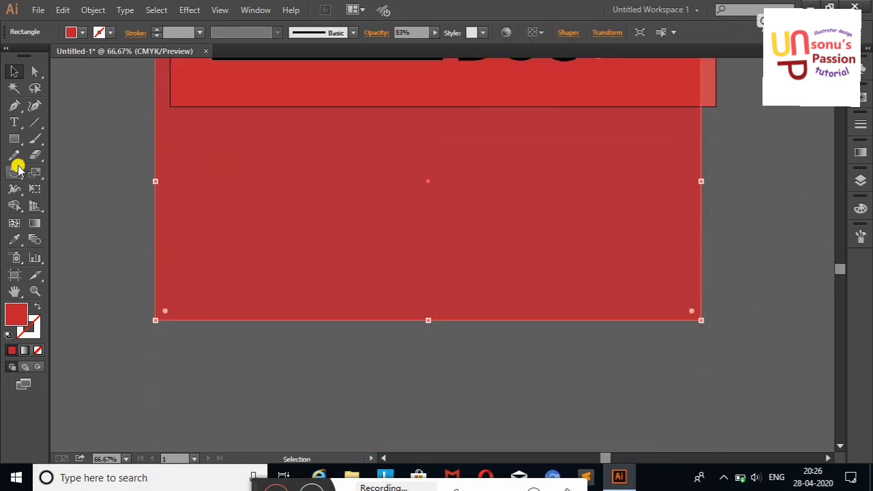
click(34, 156)
scroll(829, 268, up, 1)
scroll(839, 271, up, 2)
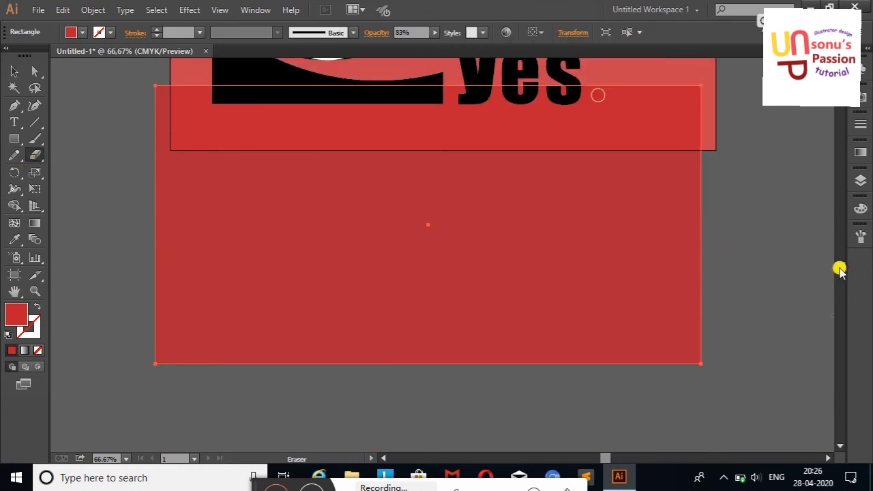
mouse_move(521, 82)
mouse_down()
mouse_move(456, 247)
mouse_move(451, 362)
mouse_up()
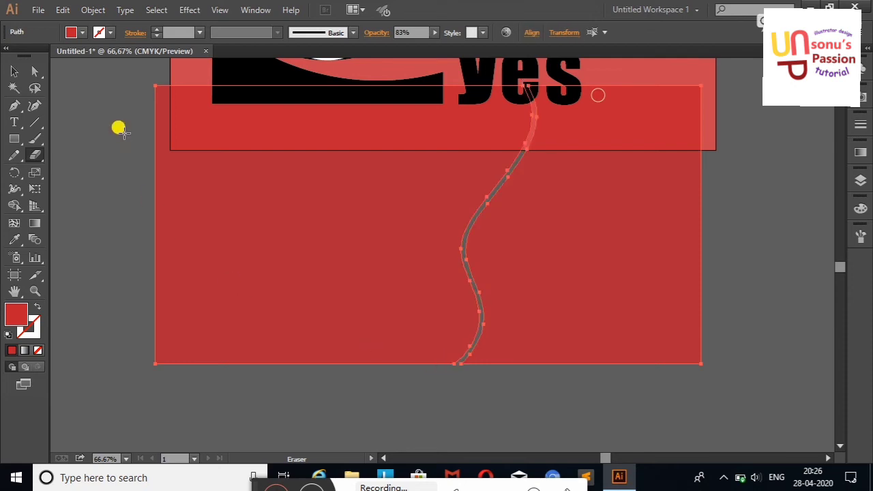
Delete the right-hand piece and move the wavy panel up onto the artboard.
click(14, 71)
click(659, 259)
key(Delete)
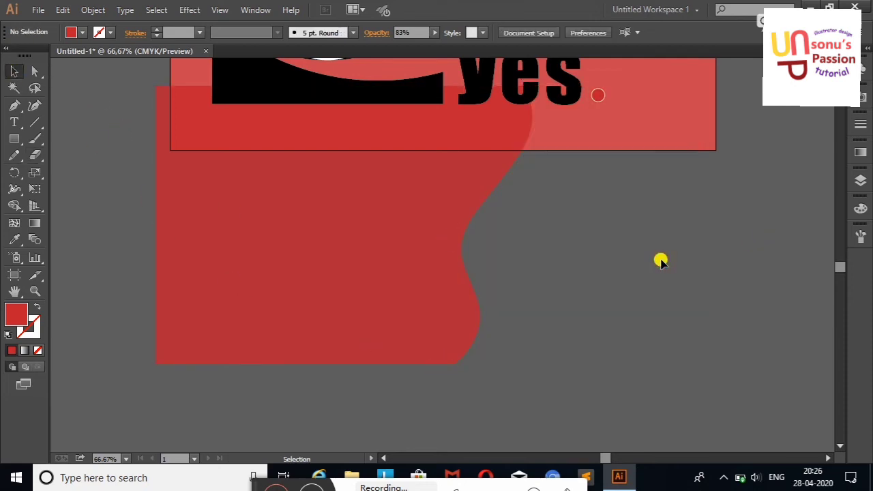
scroll(839, 273, up, 5)
drag(389, 373, 406, 170)
click(780, 217)
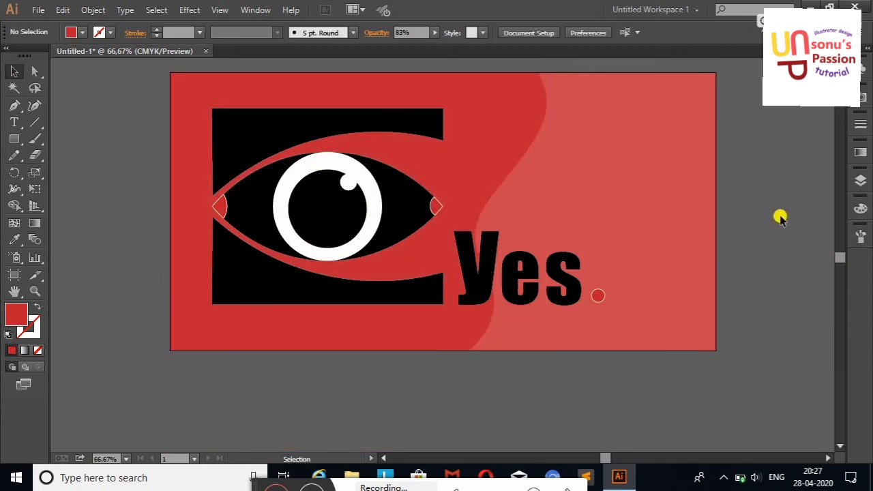
scroll(840, 258, up, 1)
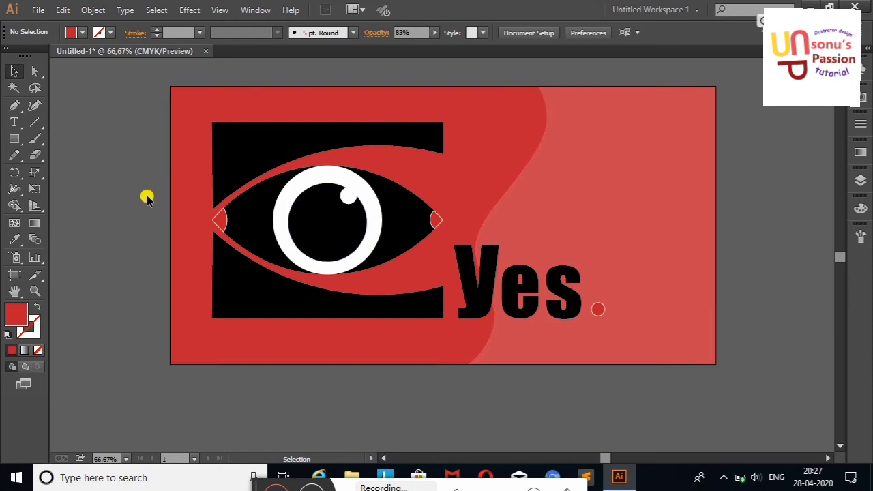
Select the whole eye logo together with the 'Yes' text and dot.
click(251, 209)
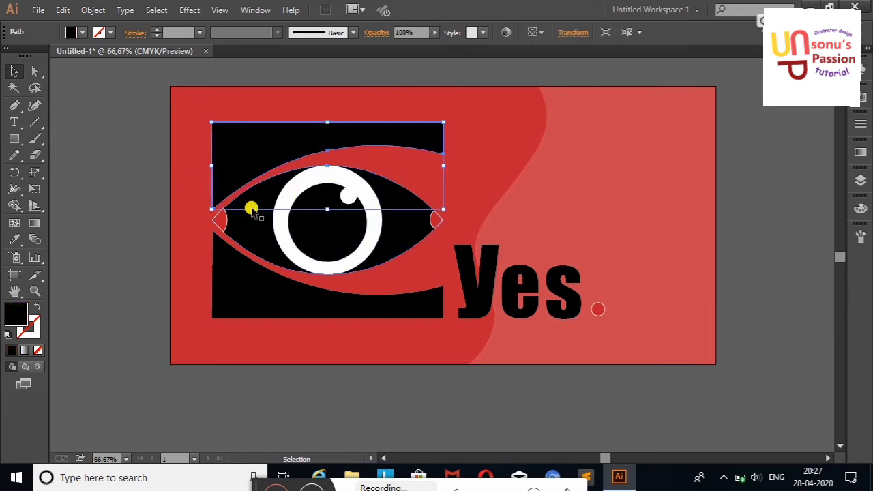
click(610, 390)
click(861, 180)
click(861, 181)
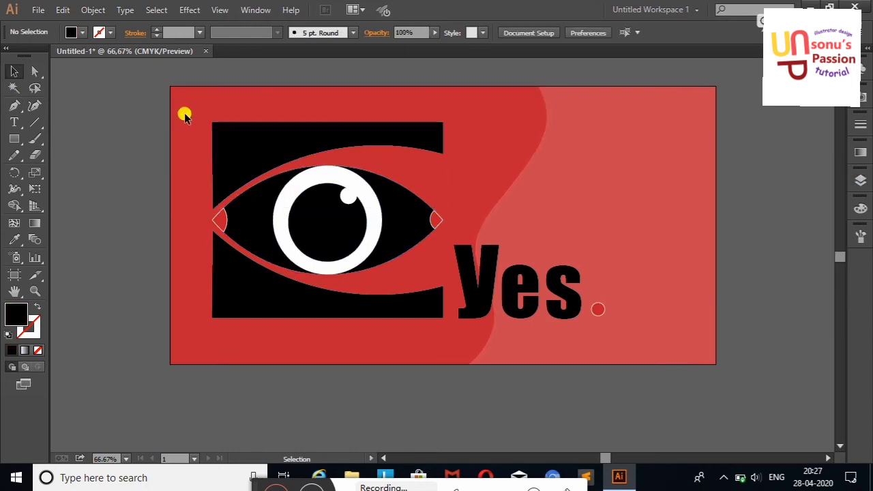
drag(185, 113, 439, 326)
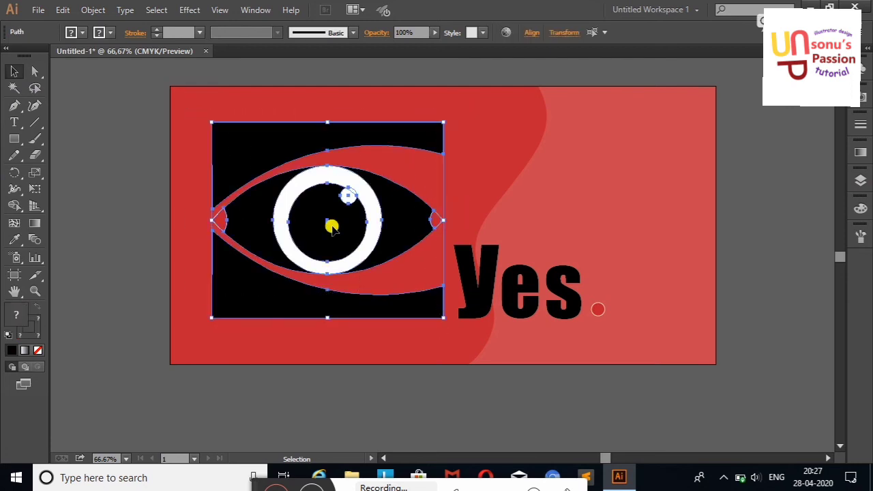
click(453, 385)
drag(201, 56, 661, 335)
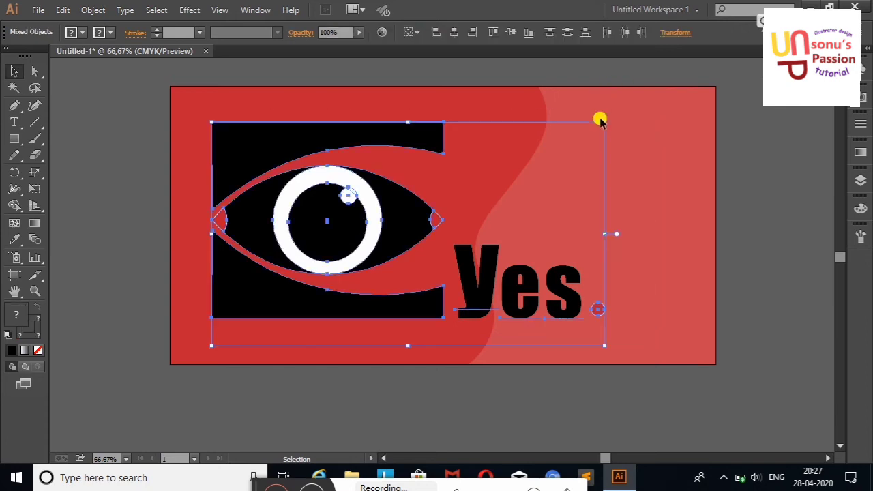
Try shrinking the artwork and moving it up-left, then undo both to restore full size.
drag(603, 121, 412, 232)
drag(263, 291, 232, 149)
click(103, 153)
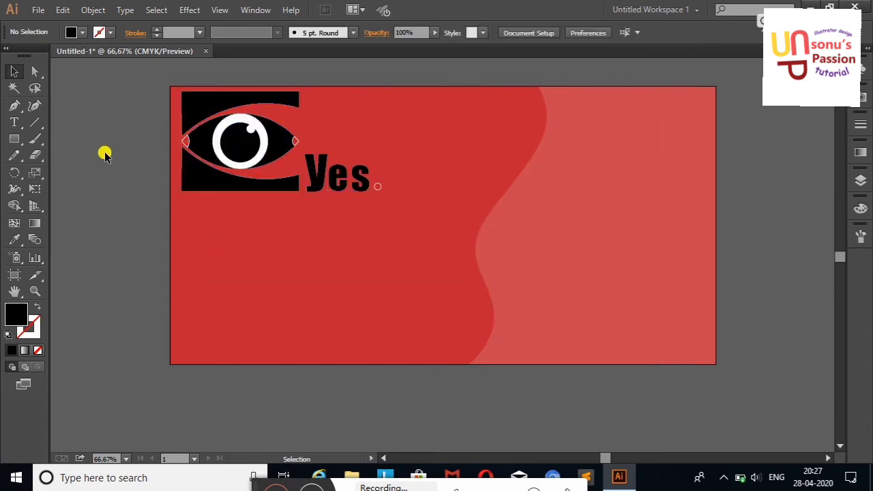
right_click(157, 168)
click(191, 176)
key(ctrl+z)
click(134, 131)
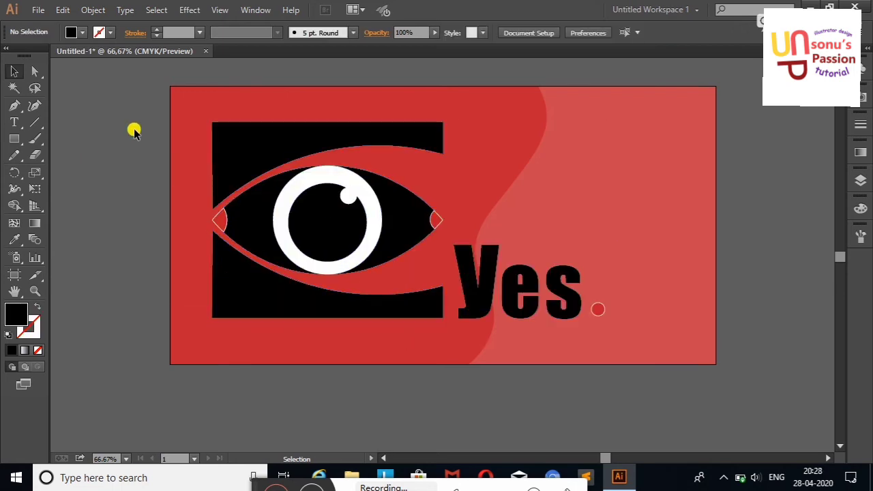
Use the Curvature tool to arch the black frame's top edge upward and bow its bottom edge downward.
click(335, 137)
click(34, 106)
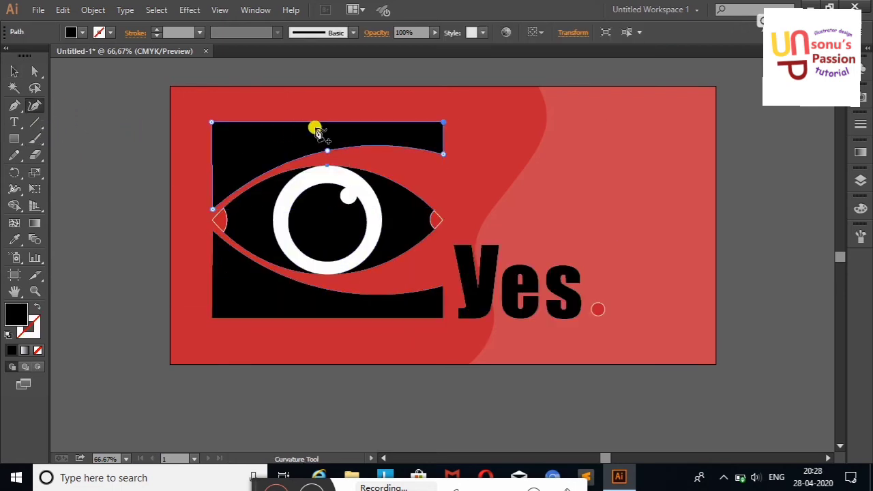
drag(327, 125, 328, 113)
click(14, 71)
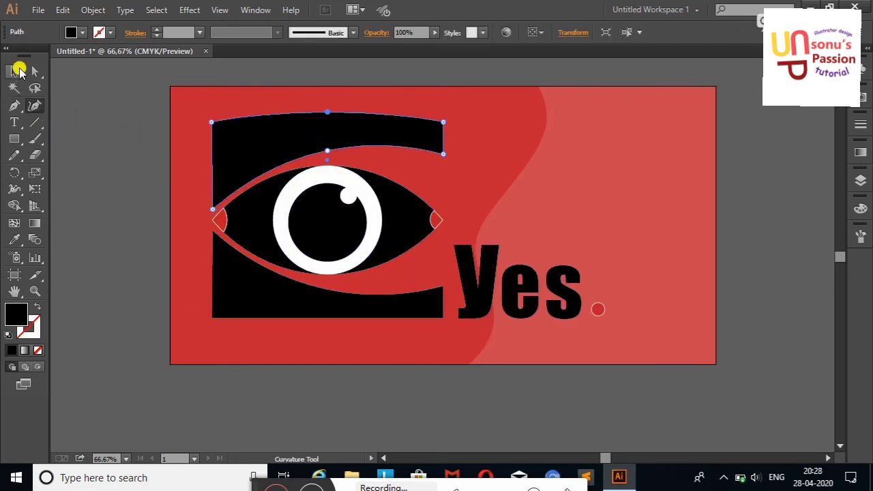
click(123, 199)
click(350, 311)
click(34, 106)
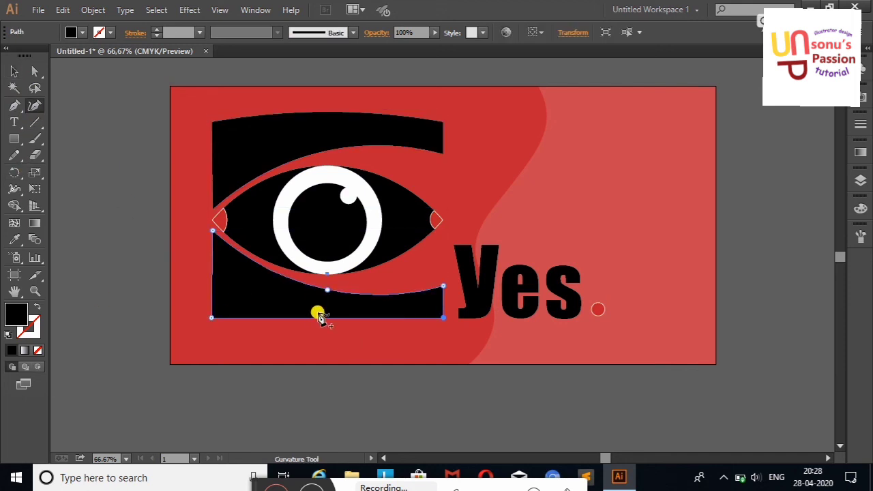
drag(327, 318, 330, 332)
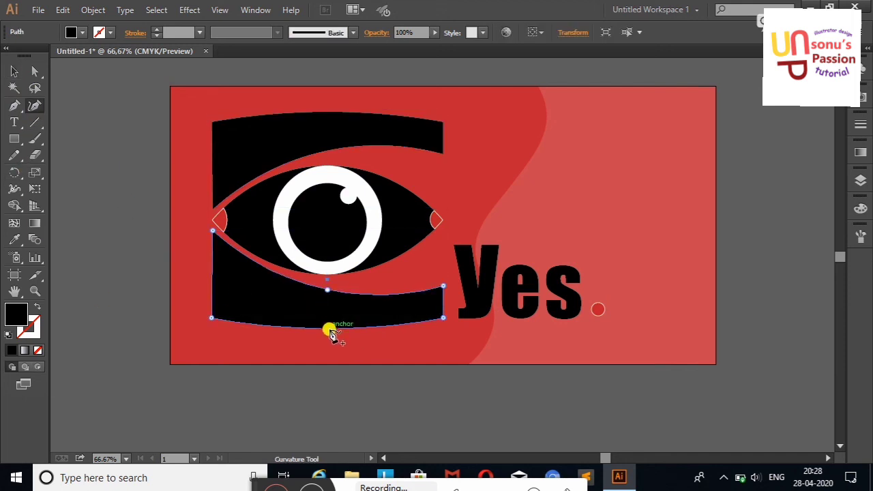
click(14, 73)
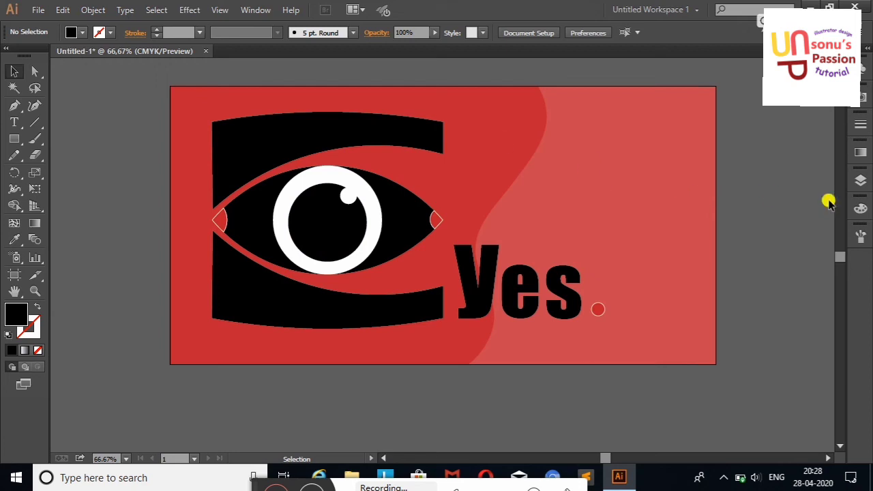
Give the background rectangle a white fill, after briefly trying blue.
click(861, 181)
click(714, 203)
click(821, 171)
click(593, 197)
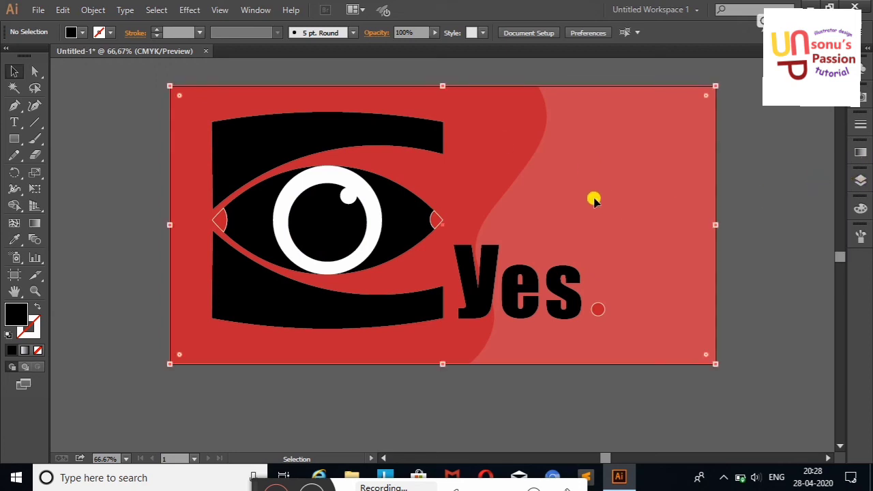
click(82, 32)
click(101, 65)
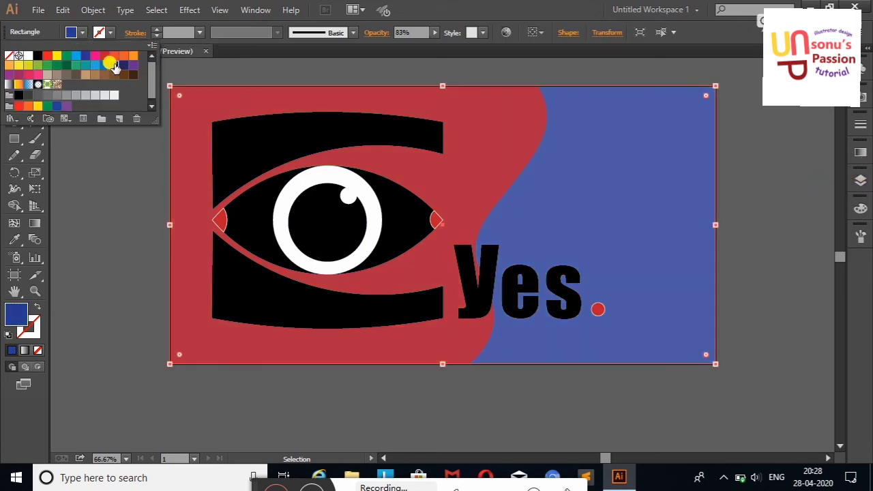
click(111, 97)
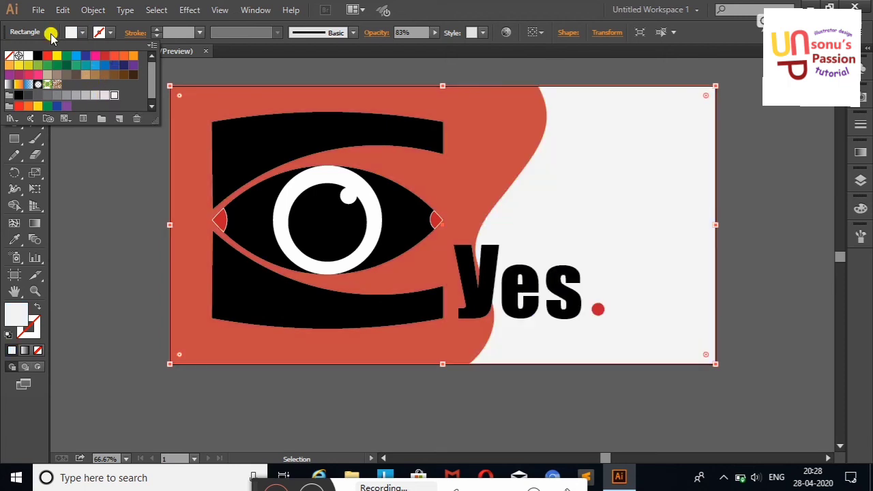
click(73, 193)
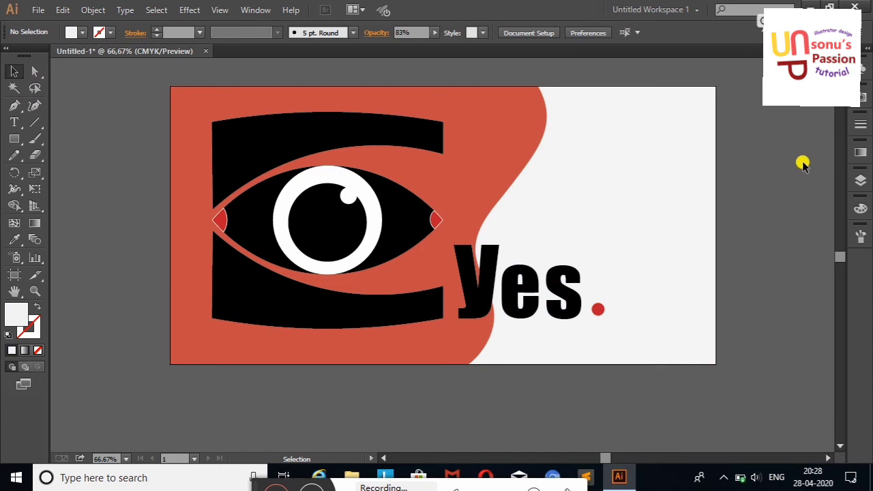
Trial the wavy panel's opacity at 53%, then at 79%.
click(521, 129)
click(435, 33)
click(408, 45)
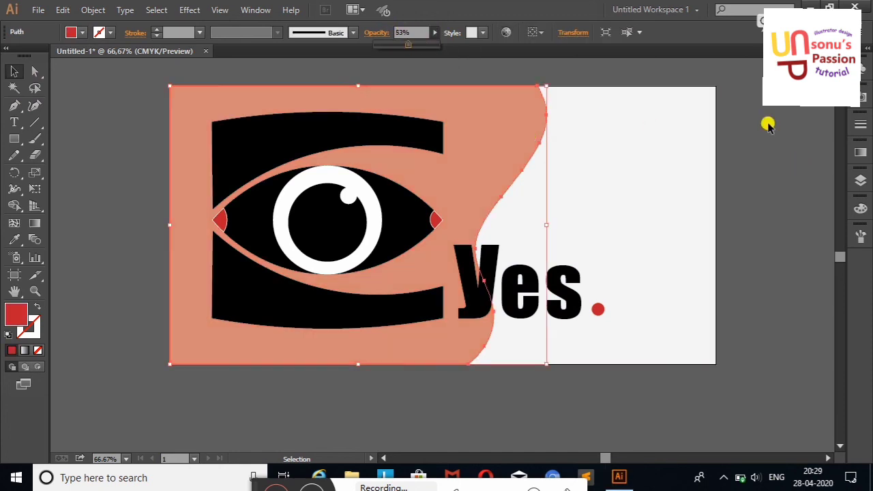
click(768, 126)
click(527, 137)
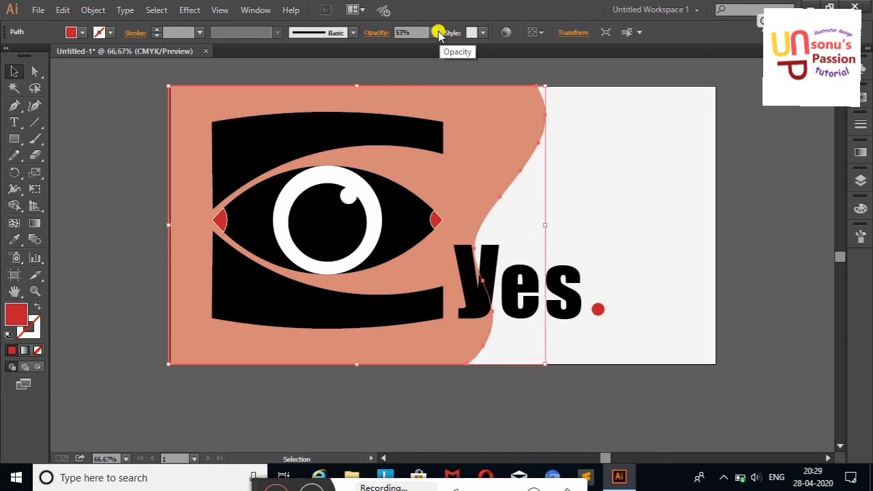
click(439, 33)
click(425, 46)
click(745, 106)
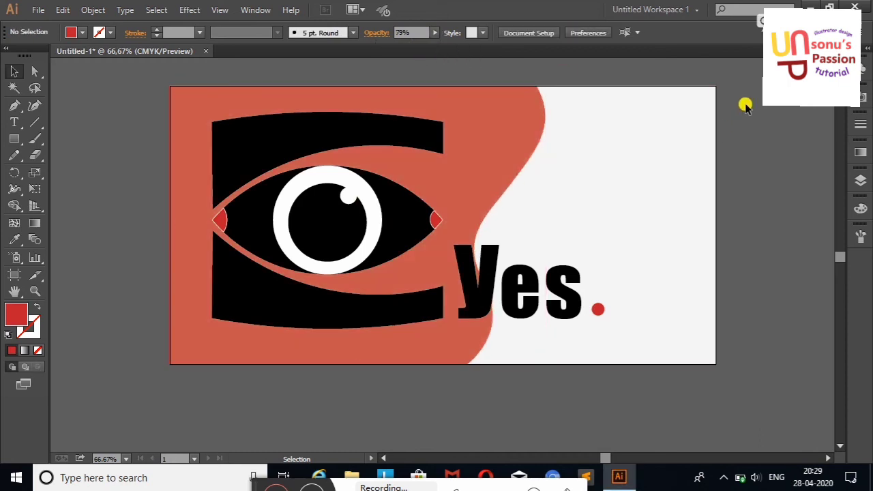
Undo the opacity change, the last move and the grouping.
right_click(735, 107)
click(766, 115)
right_click(766, 116)
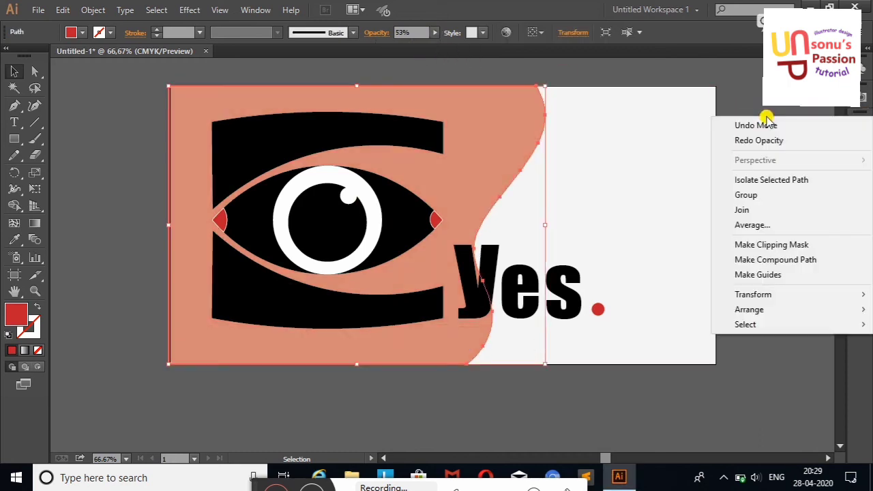
click(762, 127)
right_click(761, 126)
click(771, 129)
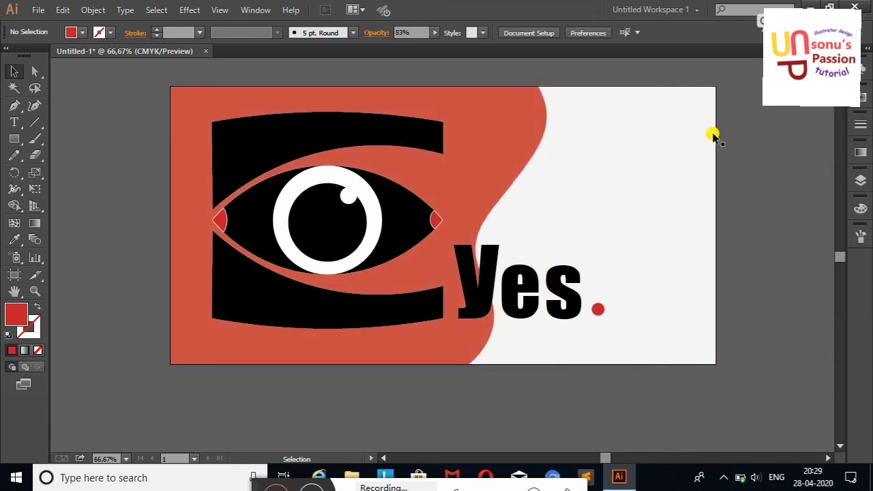
Duplicate the red wavy panel slightly up-left and nudge the copy two steps left.
drag(492, 168, 464, 161)
click(773, 198)
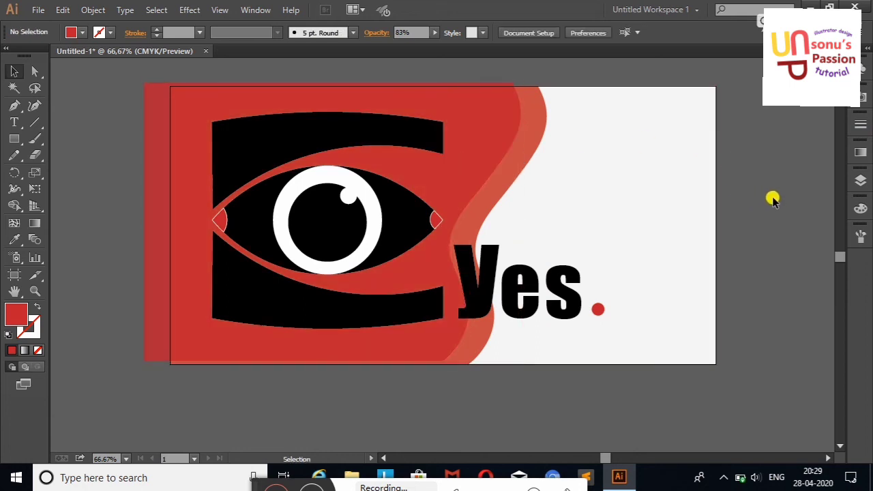
click(464, 176)
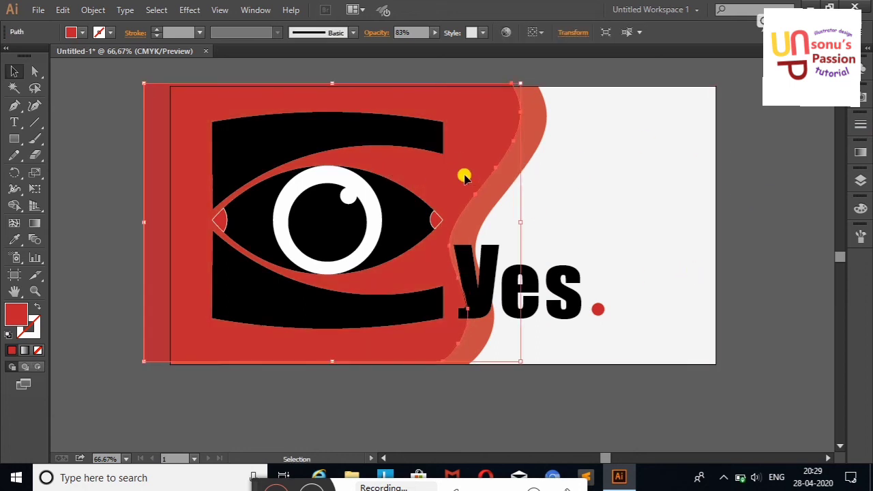
click(748, 179)
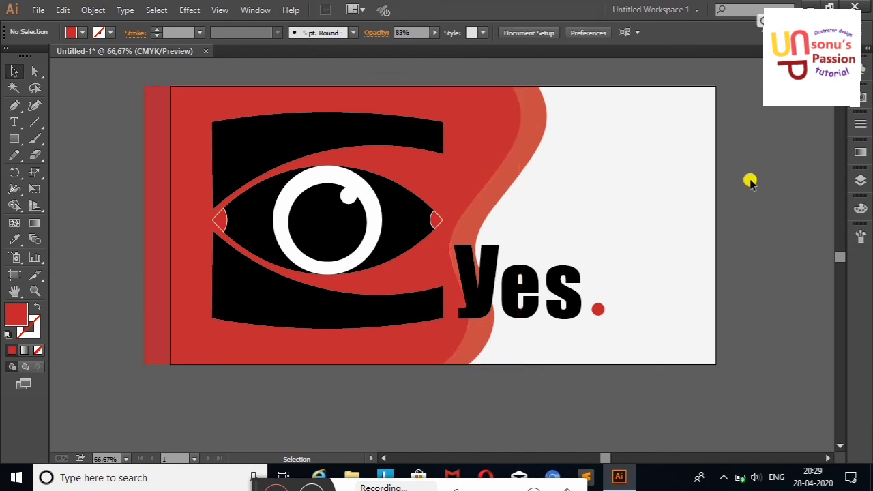
click(471, 170)
key(Left)
key(Left)
key(Left)
key(Left)
key(Left)
key(Left)
key(Left)
key(Left)
key(Left)
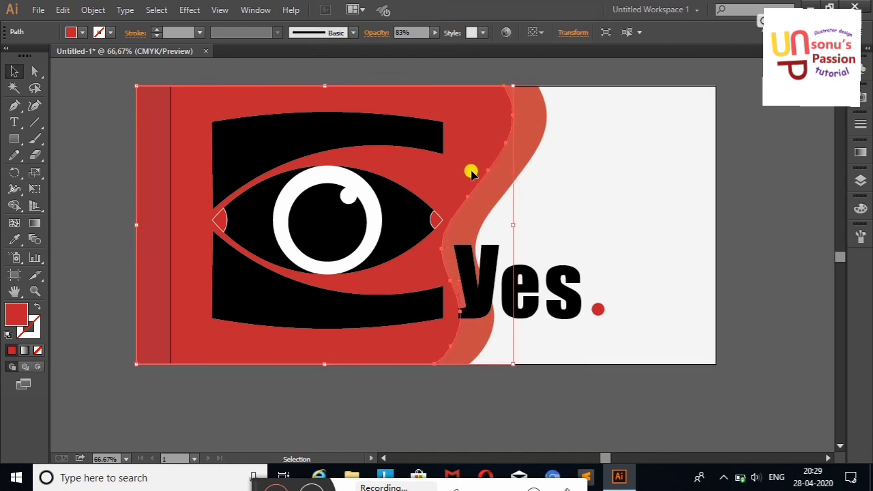
key(Left)
key(Left)
key(Left)
click(746, 164)
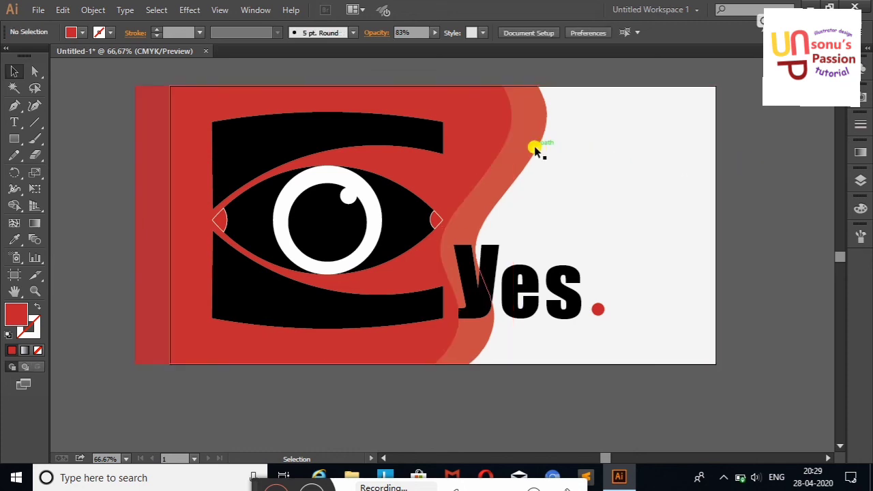
Fill the rear wave panel with orange, after briefly trying pink.
click(538, 92)
click(75, 32)
click(95, 58)
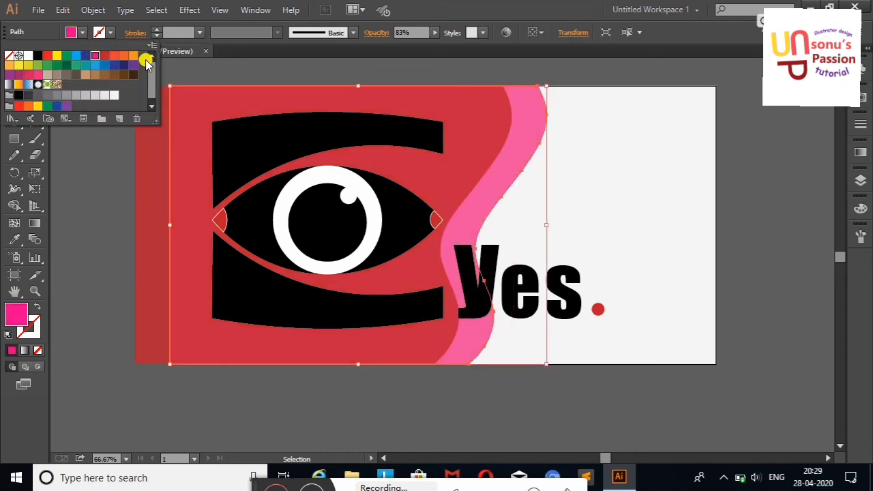
click(124, 55)
click(93, 198)
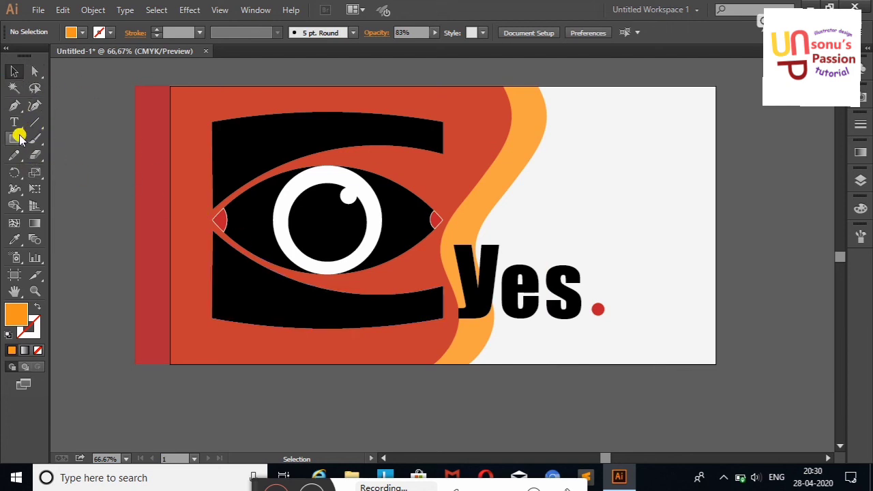
Select all the artwork and delete the red strip left of the artboard with Shape Builder.
drag(128, 62, 203, 348)
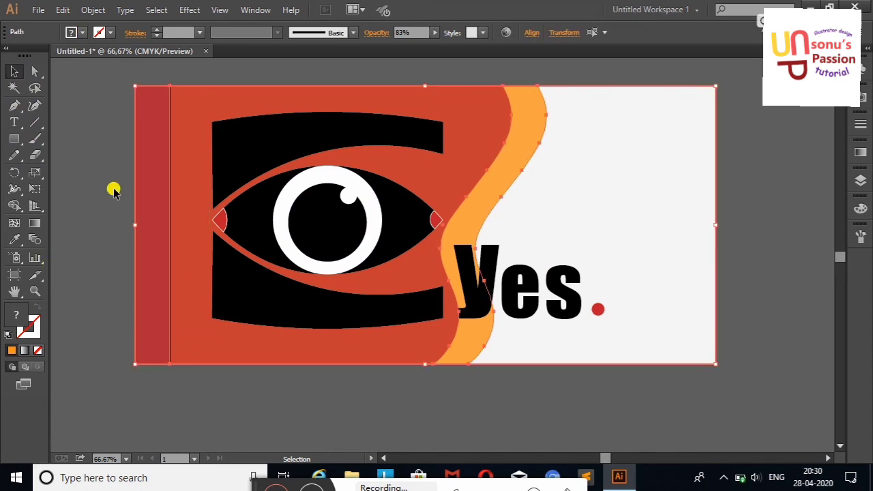
click(15, 205)
alt+click(152, 197)
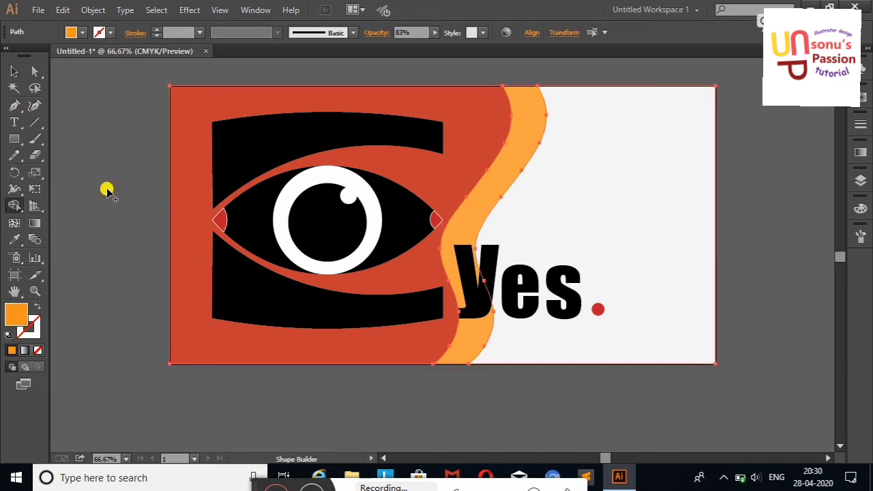
key(v)
click(111, 151)
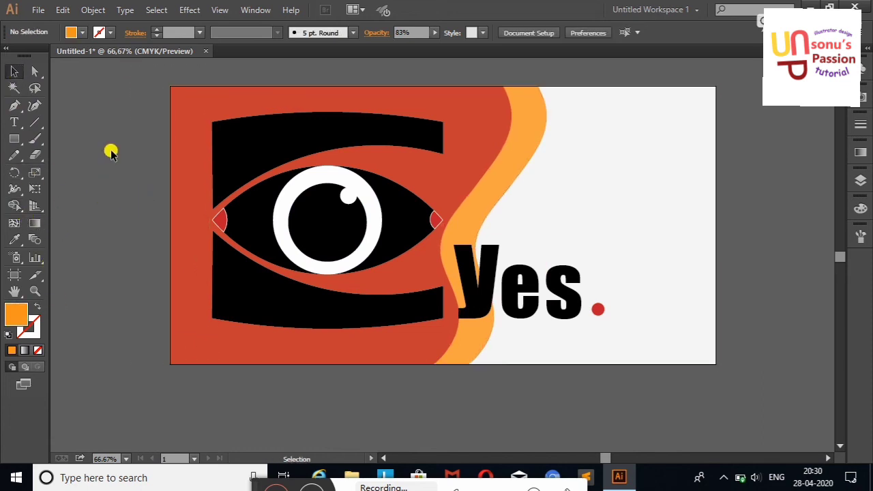